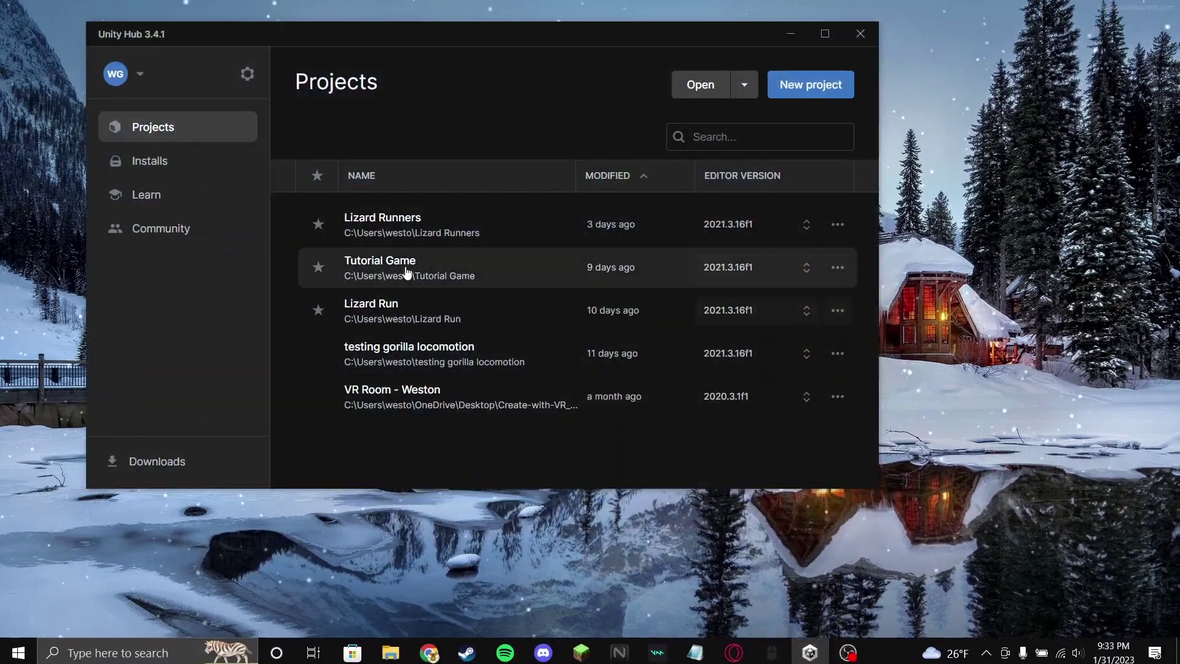
Step: Open the Tutorial Game project and orbit the Scene view around the level
left_click(447, 272)
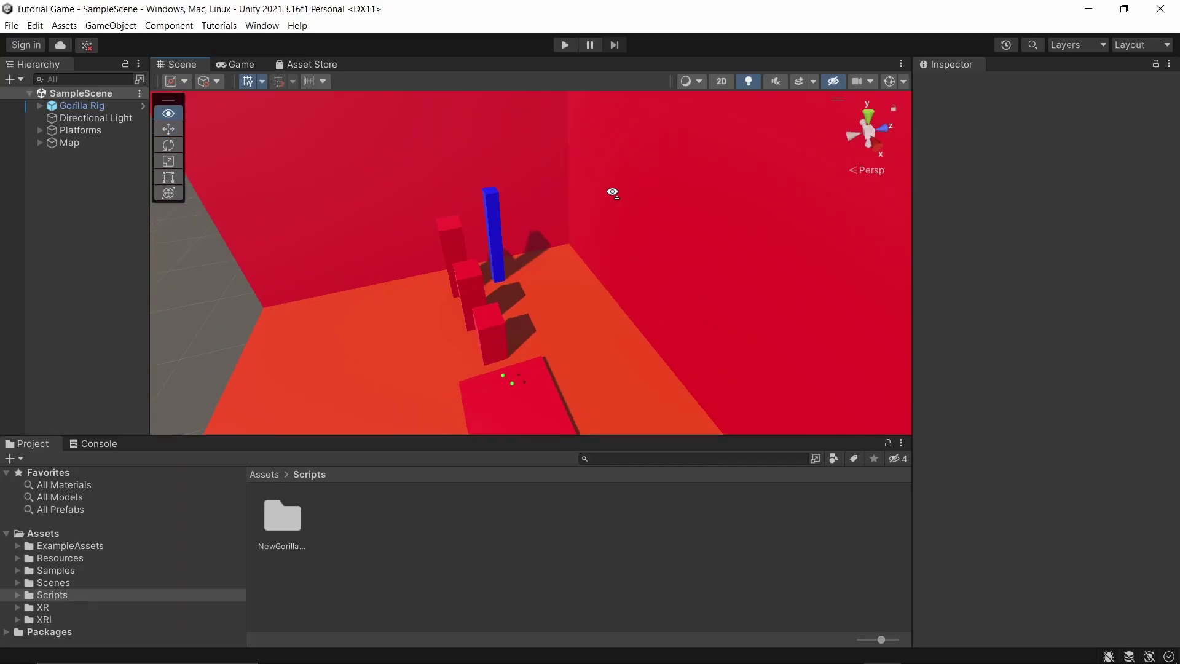
mouse_move(610, 190)
left_mouse_down("alt")
mouse_move(474, 111)
mouse_move(598, 168)
mouse_move(518, 136)
mouse_move(575, 98)
mouse_move(779, 67)
mouse_move(830, 414)
mouse_move(945, 287)
mouse_move(798, 271)
mouse_move(805, 314)
mouse_move(706, 289)
left_mouse_up("alt")
Step: Duplicate the floor cube and rotate the copy upright to about 83 degrees
left_click(637, 269)
mouse_move(636, 268)
left_mouse_down("alt")
mouse_move(733, 231)
mouse_move(519, 167)
mouse_move(521, 266)
mouse_move(379, 171)
mouse_move(448, 235)
mouse_move(423, 205)
left_mouse_up("alt")
key("ctrl+d")
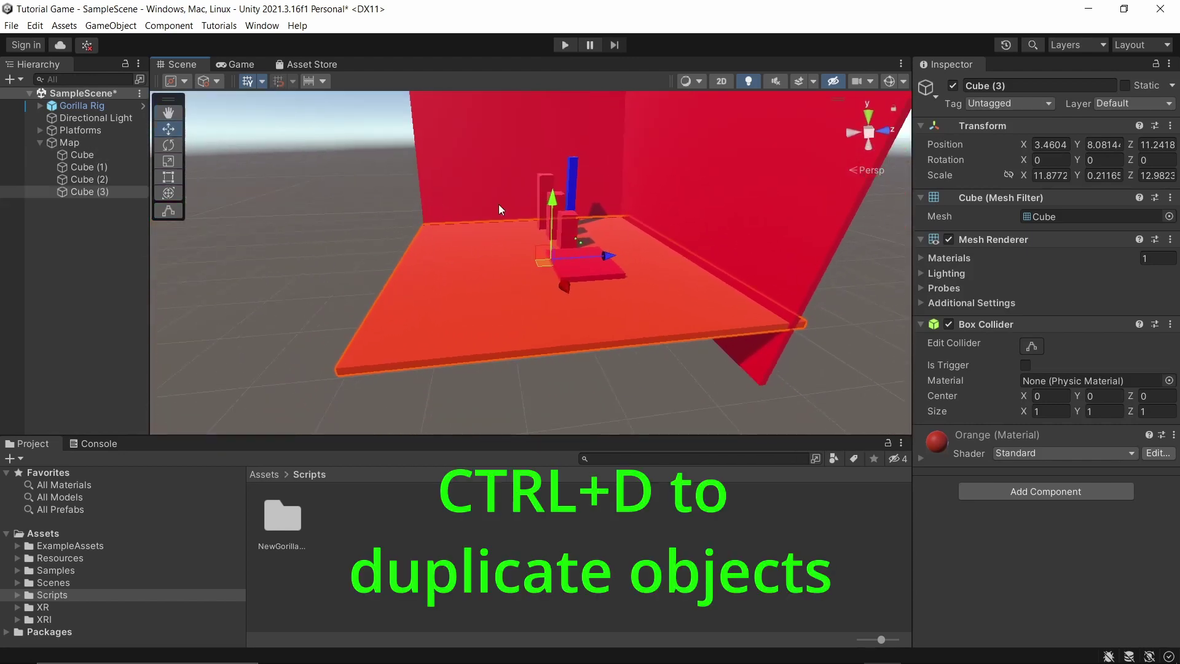
left_click_drag(580, 244, 449, 249)
left_click(168, 179)
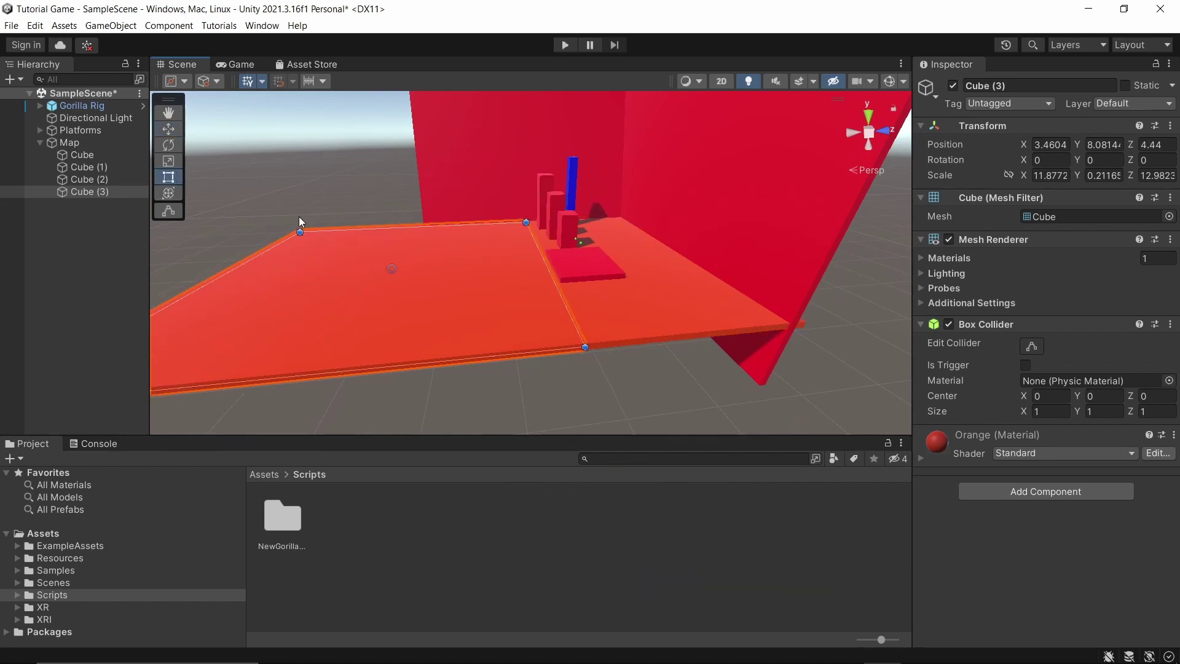
left_click(169, 144)
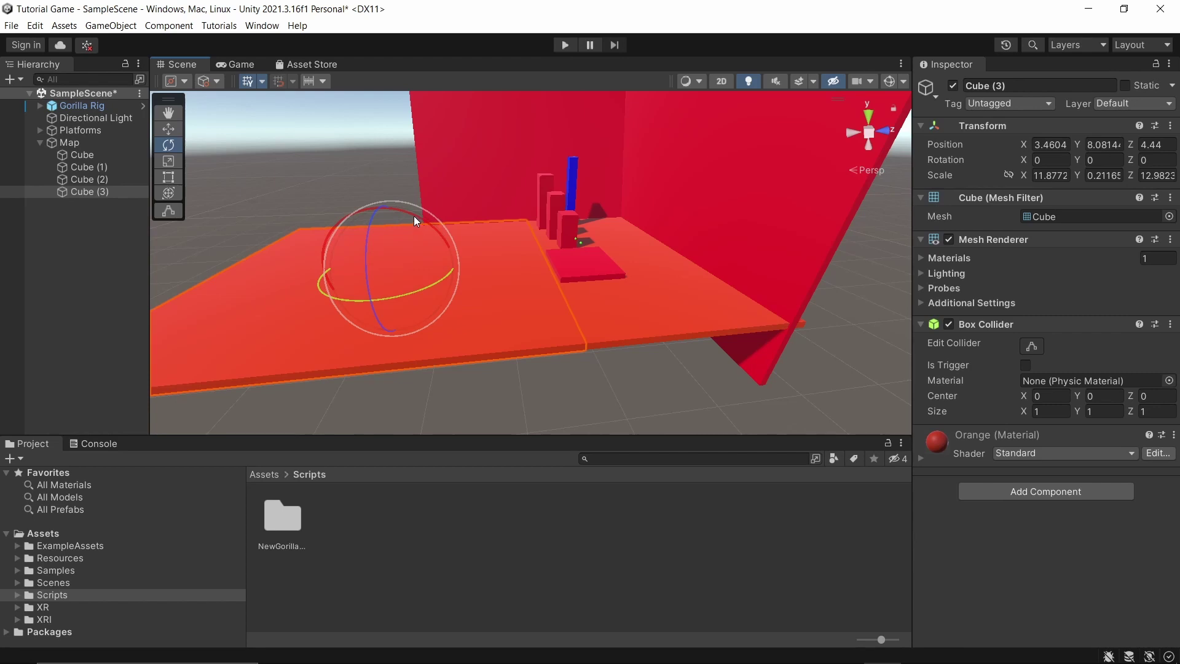
left_click_drag(406, 211, 565, 393)
mouse_move(566, 394)
right_mouse_down()
mouse_move(474, 357)
mouse_move(572, 263)
right_mouse_up()
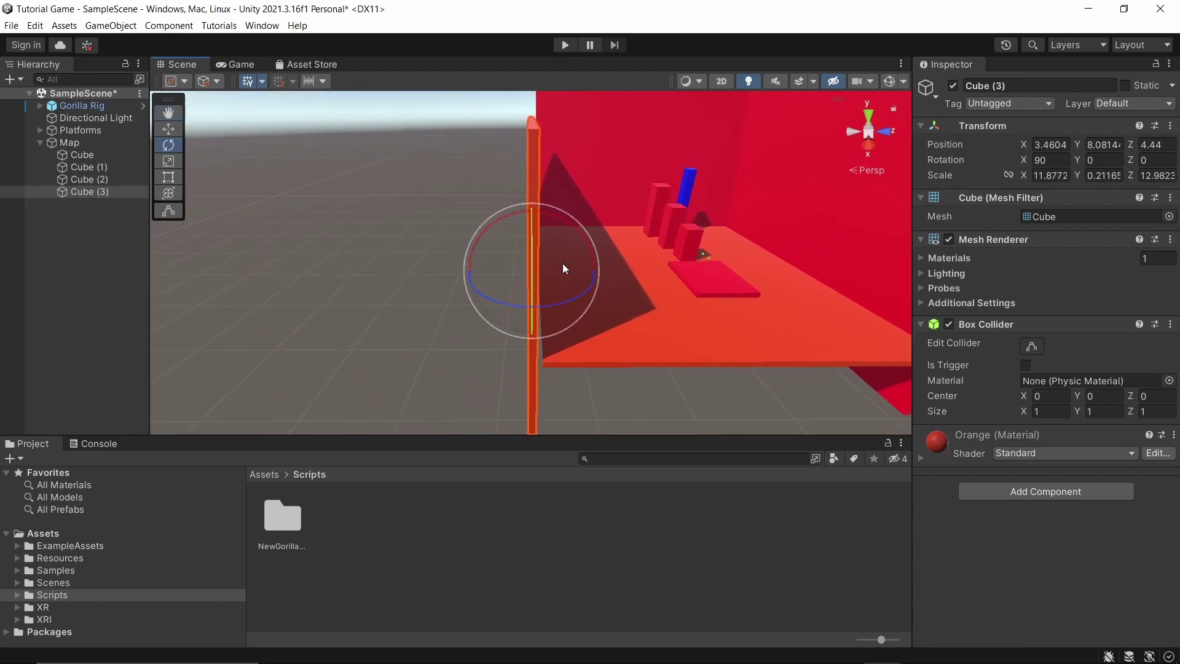
mouse_move(585, 237)
left_mouse_down()
mouse_move(559, 229)
mouse_move(578, 245)
left_mouse_up()
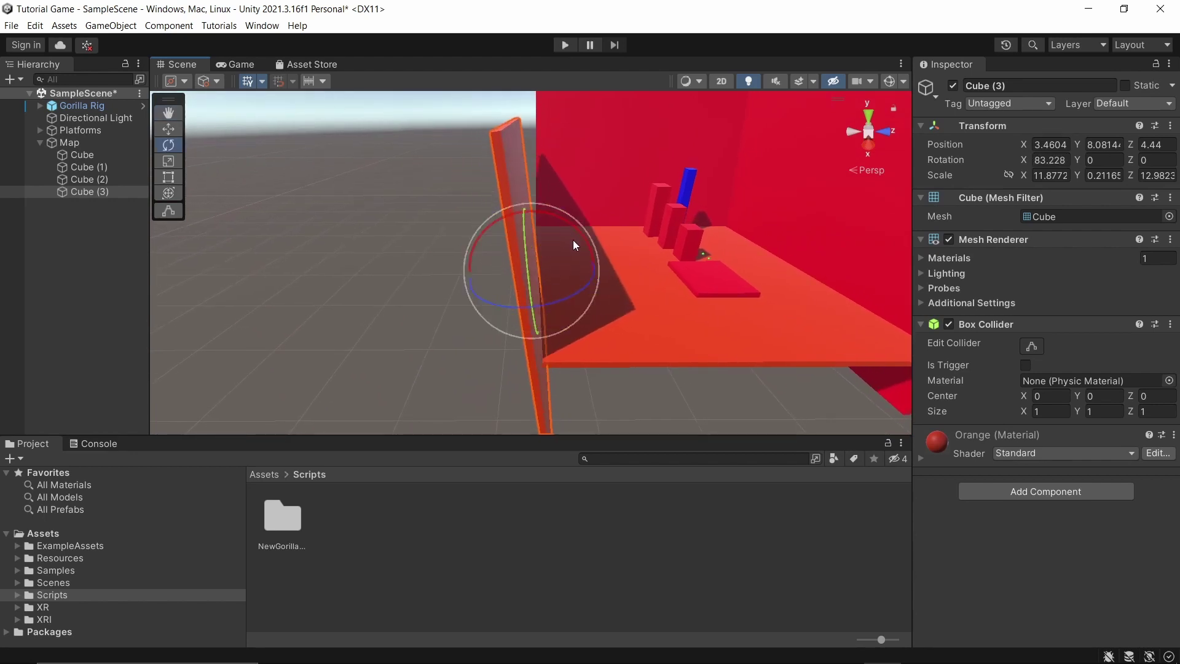
mouse_move(577, 246)
right_mouse_down()
mouse_move(511, 249)
mouse_move(201, 161)
right_mouse_up()
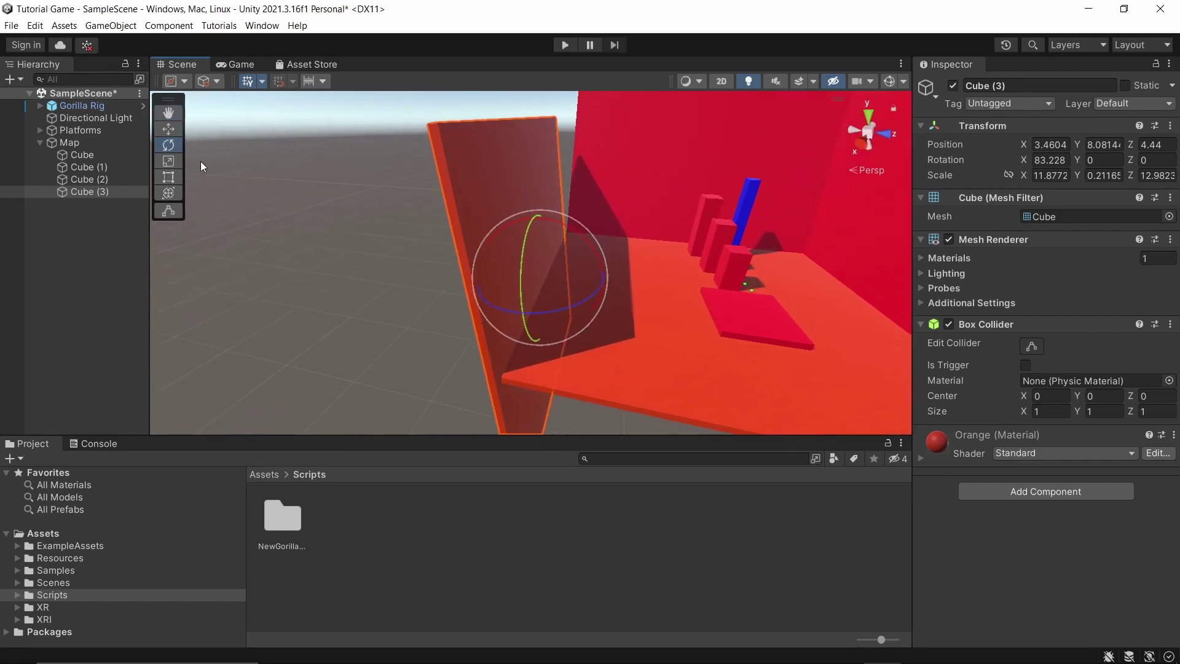
Step: Position Cube (3) on the floor edge and stretch it wider into a wall
left_click(167, 131)
right_click_drag(461, 246, 493, 269)
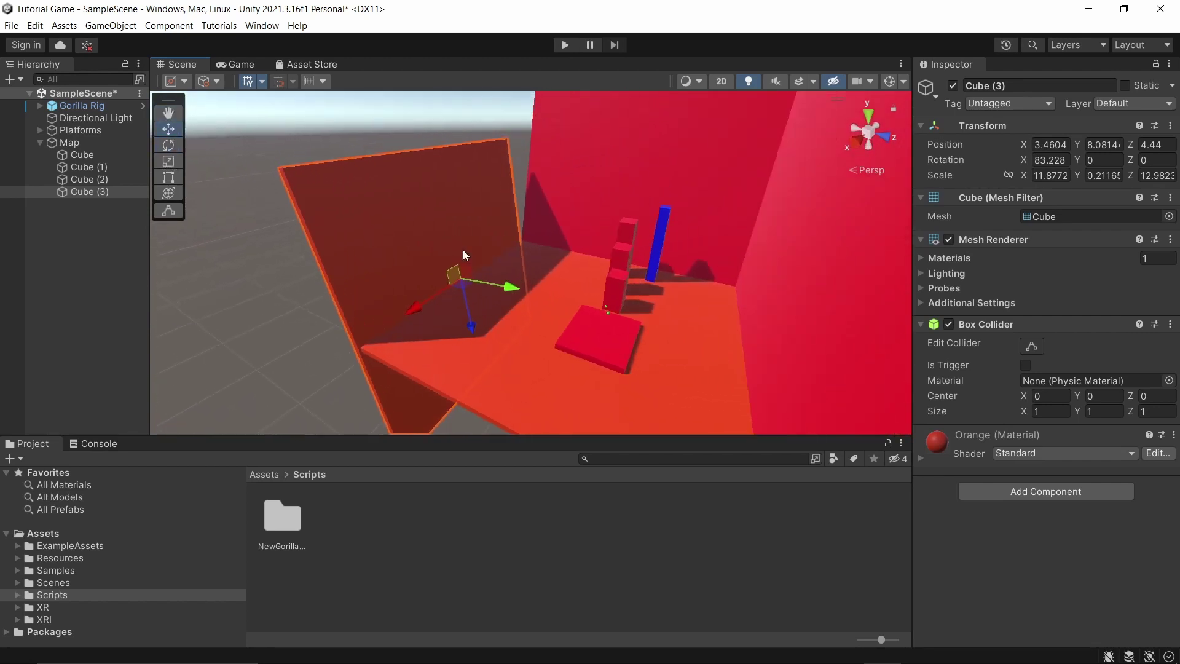
mouse_move(505, 285)
left_mouse_down()
mouse_move(518, 301)
mouse_move(442, 234)
left_mouse_up()
mouse_move(442, 235)
right_mouse_down()
mouse_move(427, 215)
mouse_move(524, 249)
right_mouse_up()
mouse_move(535, 226)
left_mouse_down()
mouse_move(451, 229)
mouse_move(513, 221)
left_mouse_up()
scroll(525, 230, "up", 2)
scroll(544, 242, "up", 2)
scroll(562, 254, "up", 2)
scroll(584, 265, "up", 1)
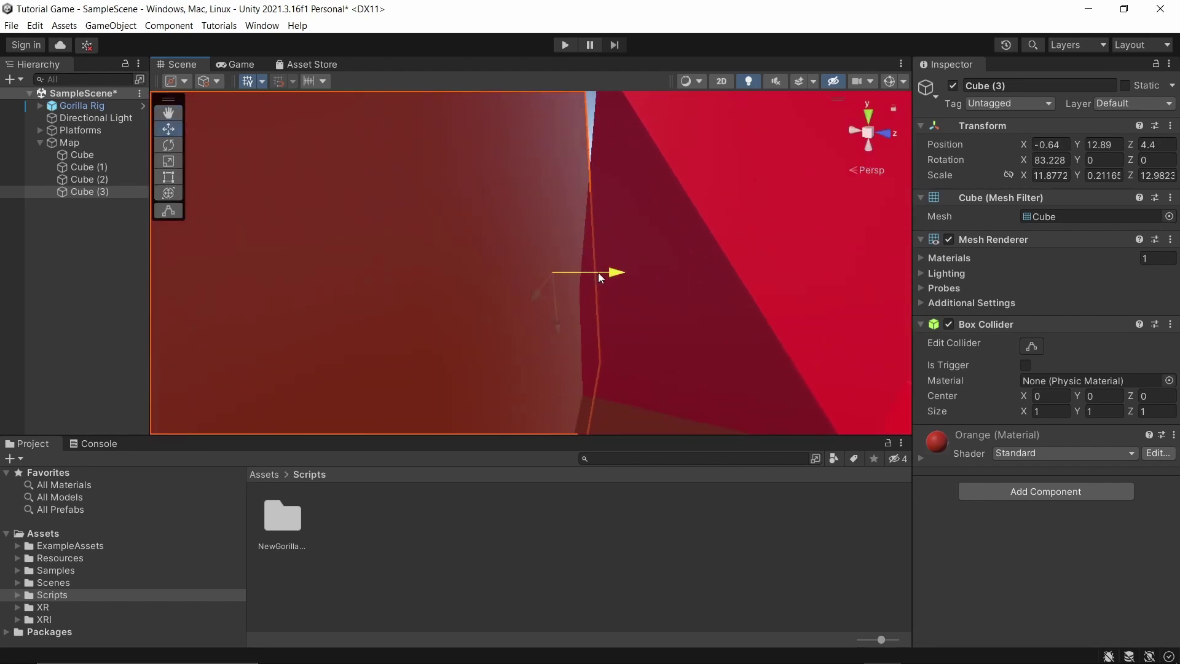
mouse_move(585, 266)
left_mouse_down()
mouse_move(633, 271)
mouse_move(643, 359)
mouse_move(566, 194)
mouse_move(559, 243)
left_mouse_up()
mouse_move(585, 282)
left_mouse_down()
mouse_move(572, 315)
mouse_move(574, 304)
left_mouse_up()
left_click(168, 176)
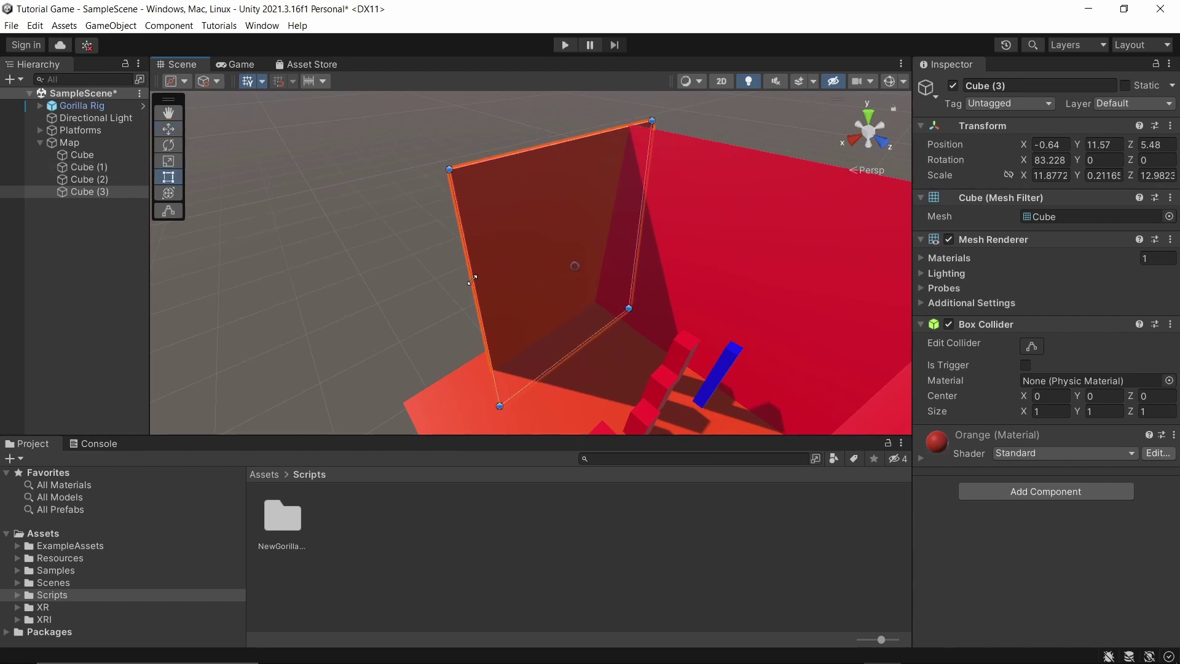
mouse_move(472, 276)
left_mouse_down()
mouse_move(396, 295)
mouse_move(705, 323)
mouse_move(693, 383)
left_mouse_up()
Step: Open Assets > ExampleAssets > Materials and select the red wall Cube (1)
left_click(40, 558)
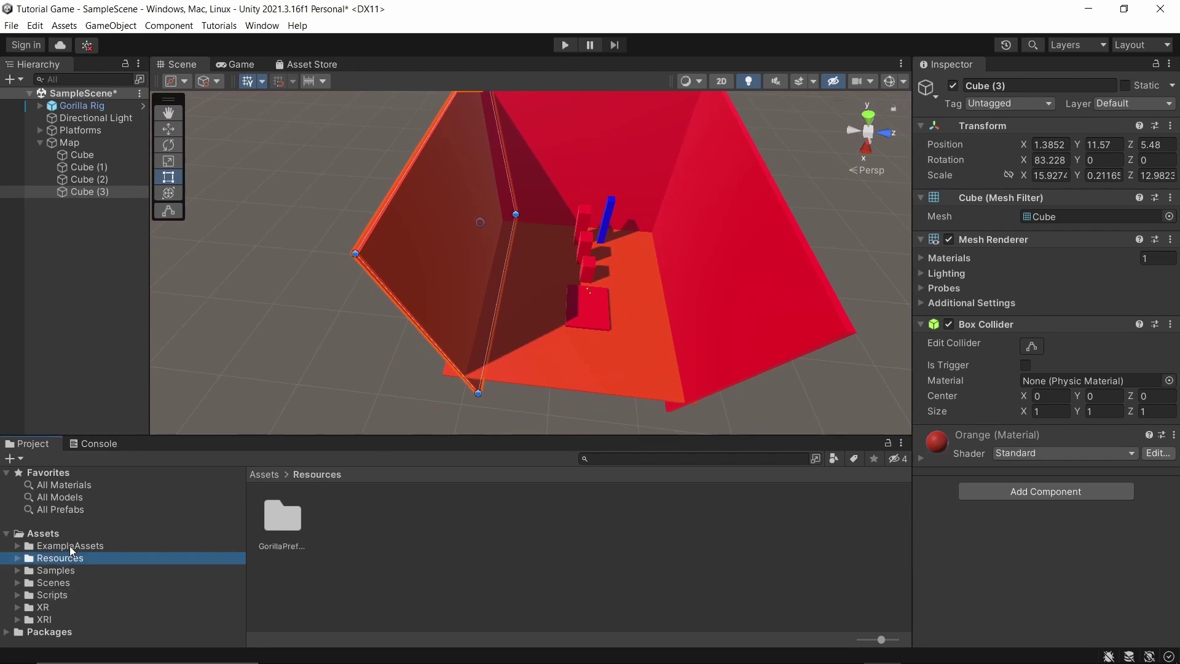
double_click(291, 522)
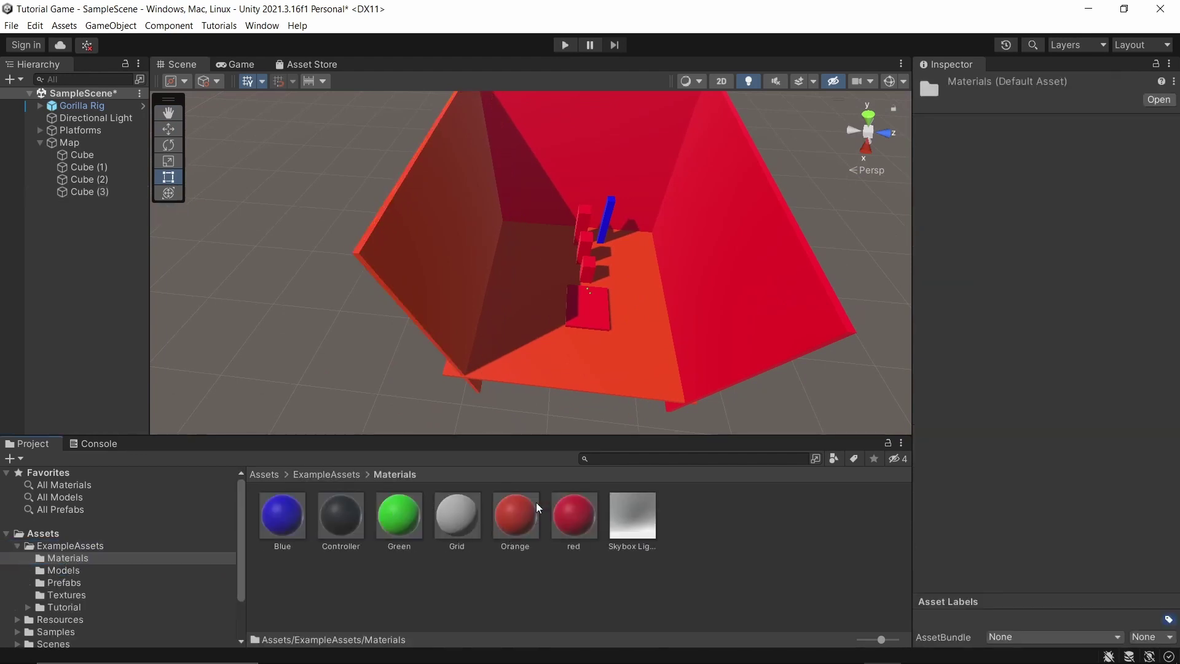
mouse_move(488, 370)
left_mouse_down("alt")
mouse_move(436, 247)
mouse_move(748, 327)
mouse_move(565, 204)
mouse_move(725, 227)
mouse_move(414, 181)
mouse_move(322, 228)
mouse_move(376, 258)
left_mouse_up("alt")
Step: Duplicate red wall Cube (1) and turn the copy Cube (4) around its Z axis
key("ctrl+d")
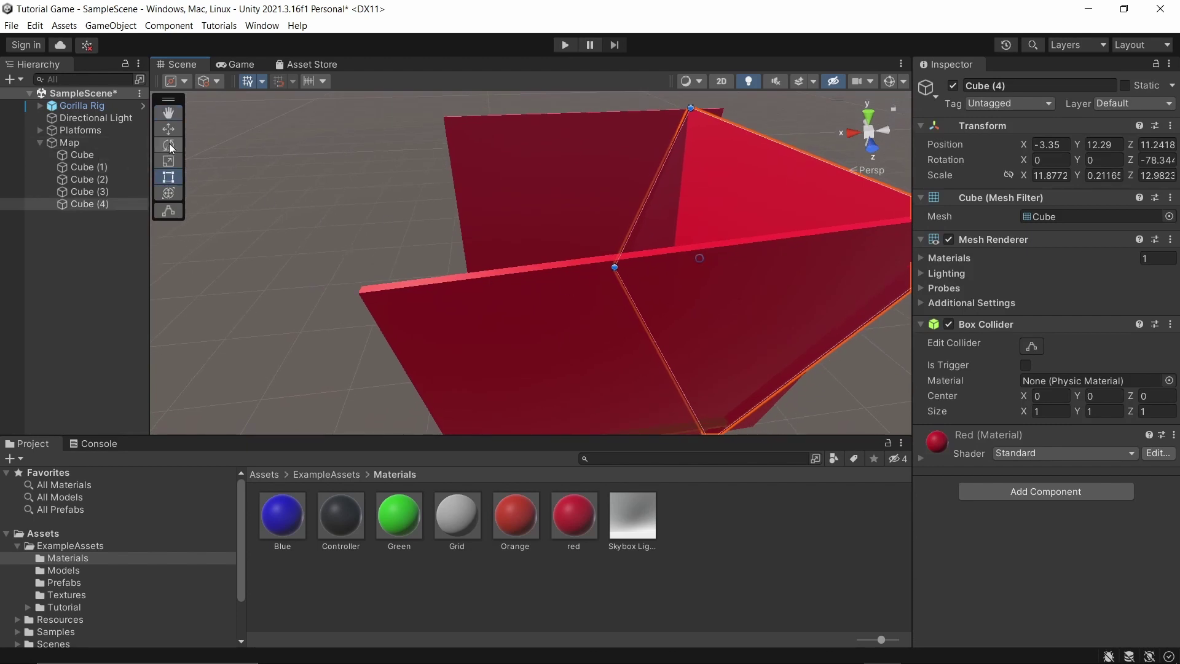
left_click(168, 145)
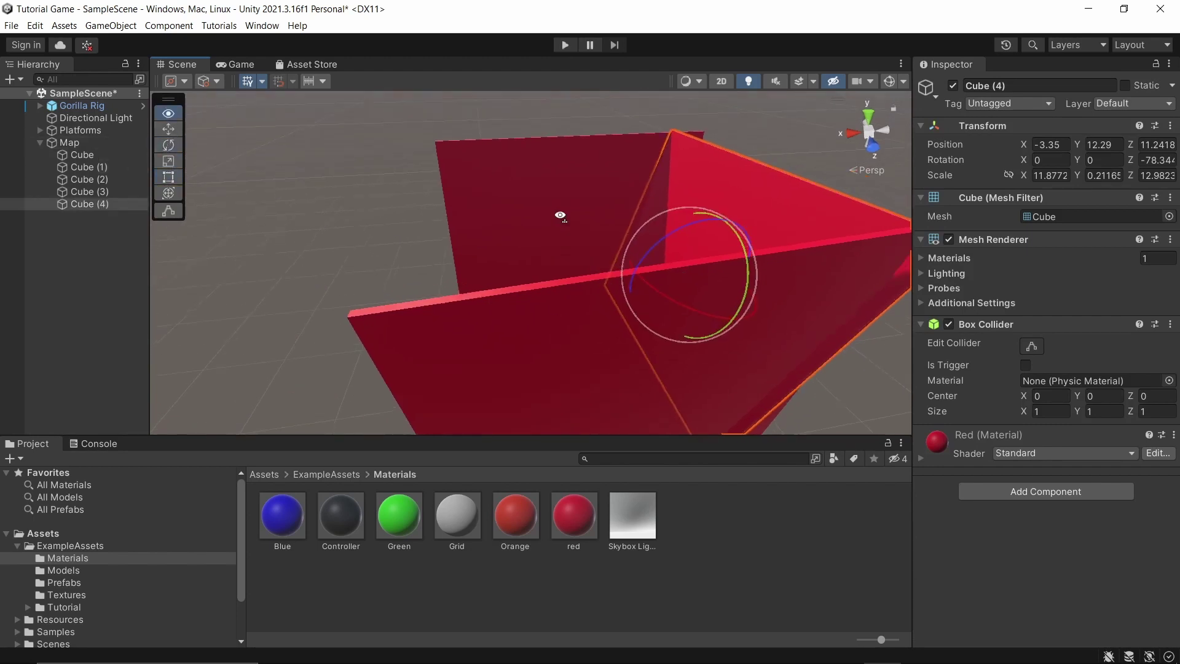
mouse_move(561, 203)
left_mouse_down("alt")
mouse_move(642, 193)
mouse_move(569, 195)
mouse_move(518, 218)
mouse_move(536, 257)
mouse_move(502, 246)
mouse_move(545, 291)
mouse_move(562, 289)
mouse_move(413, 266)
mouse_move(437, 281)
mouse_move(355, 253)
left_mouse_up("alt")
left_click(168, 128)
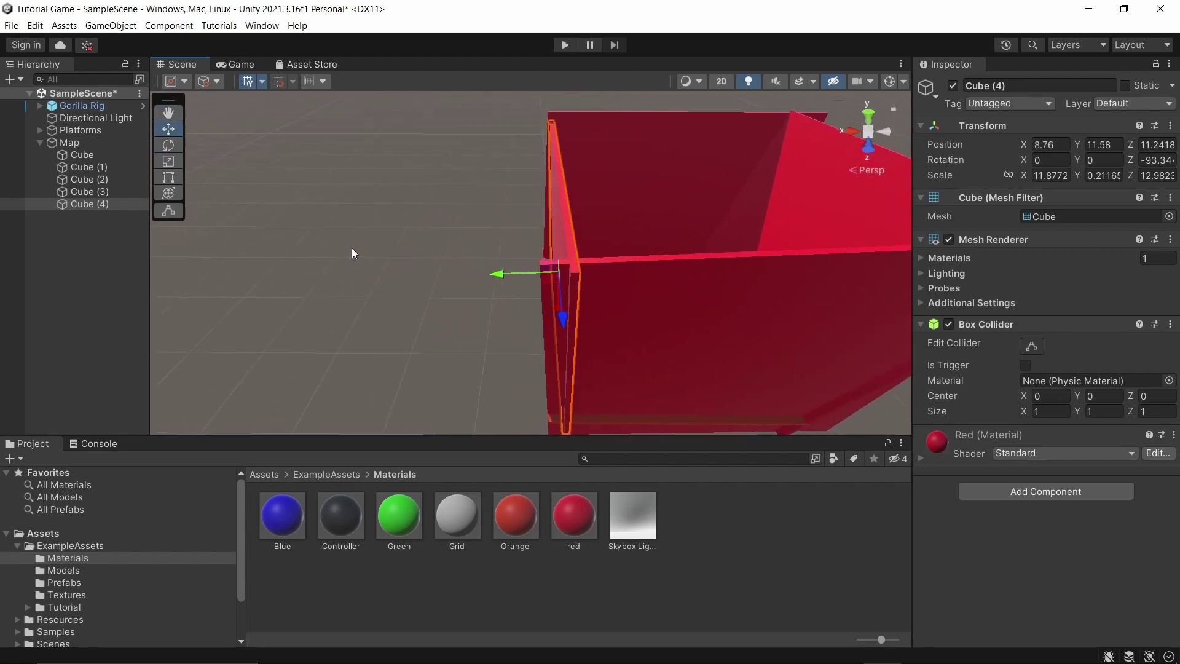
left_click(171, 151)
mouse_move(598, 225)
left_mouse_down()
mouse_move(484, 293)
mouse_move(390, 282)
mouse_move(732, 282)
mouse_move(799, 237)
mouse_move(944, 247)
mouse_move(3, 331)
left_mouse_up()
mouse_move(259, 216)
left_mouse_down("alt")
mouse_move(826, 178)
mouse_move(771, 261)
mouse_move(781, 245)
mouse_move(567, 67)
mouse_move(600, 273)
mouse_move(727, 285)
mouse_move(533, 247)
mouse_move(689, 228)
left_mouse_up("alt")
scroll(89, 578, "down", 3)
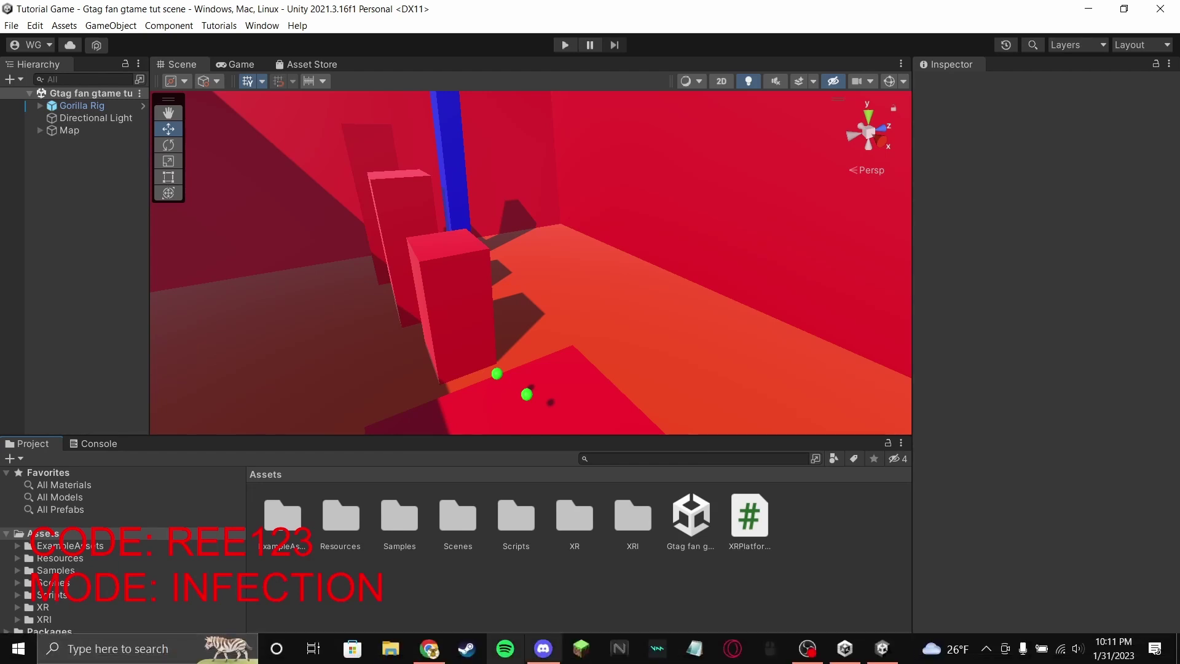
Step: Import PUN 2 - FREE, move the PUN Wizard aside, and close Package Manager
left_click(461, 648)
scroll(942, 545, "down", 3)
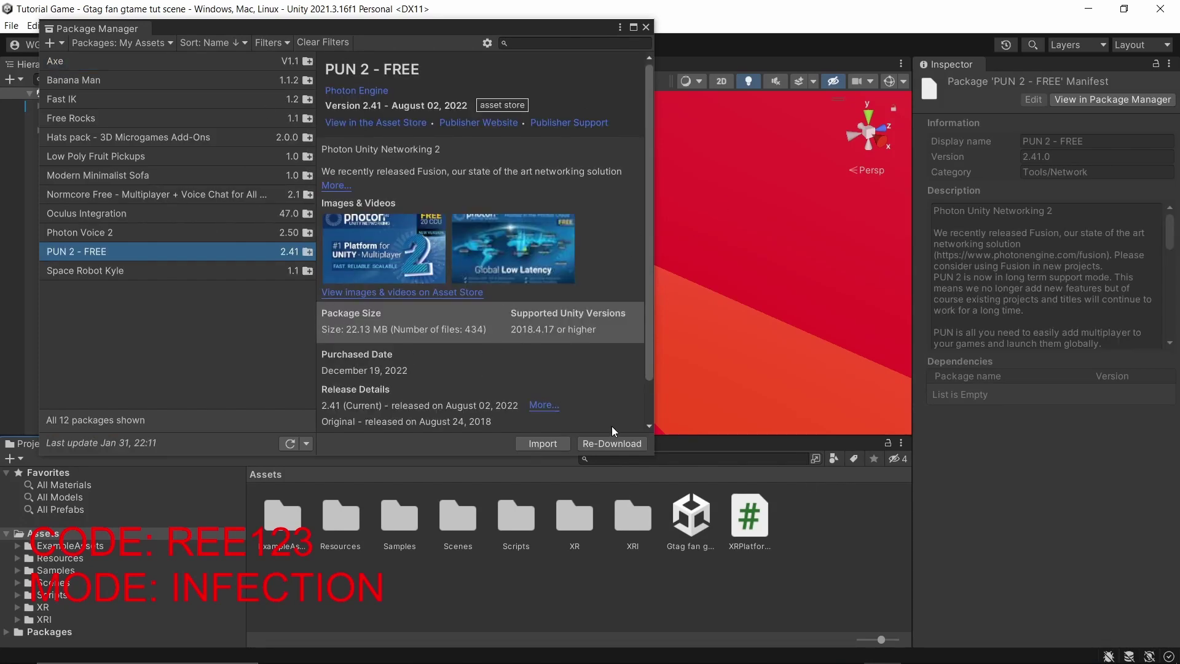
left_click(553, 446)
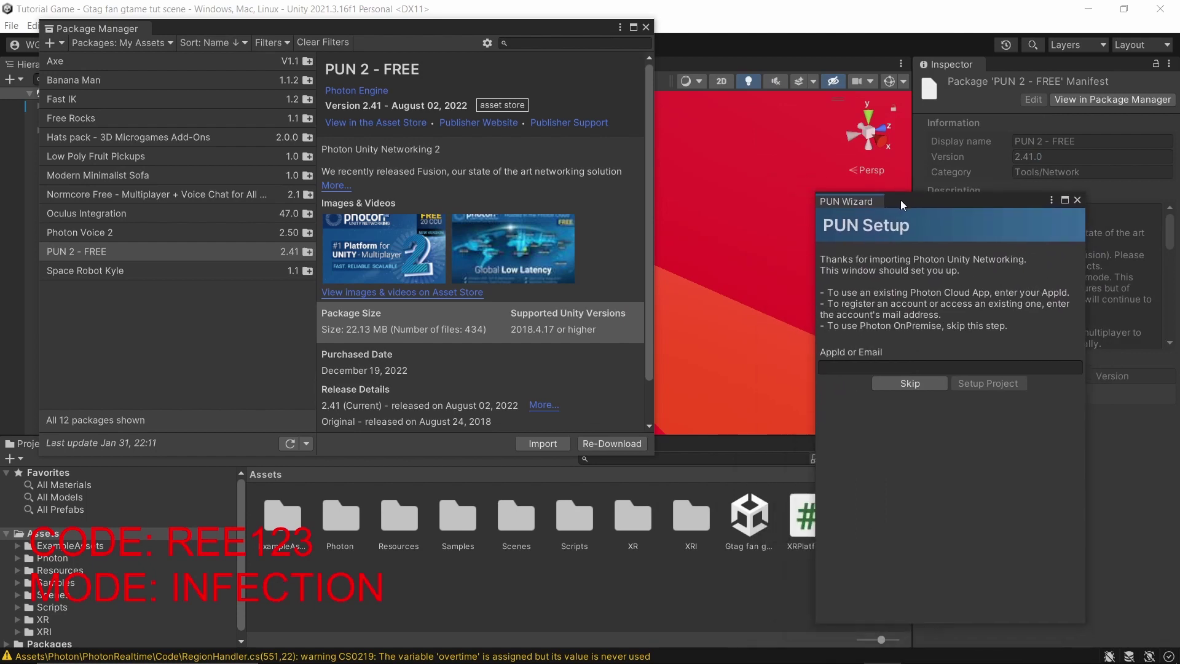
left_click_drag(728, 56, 922, 202)
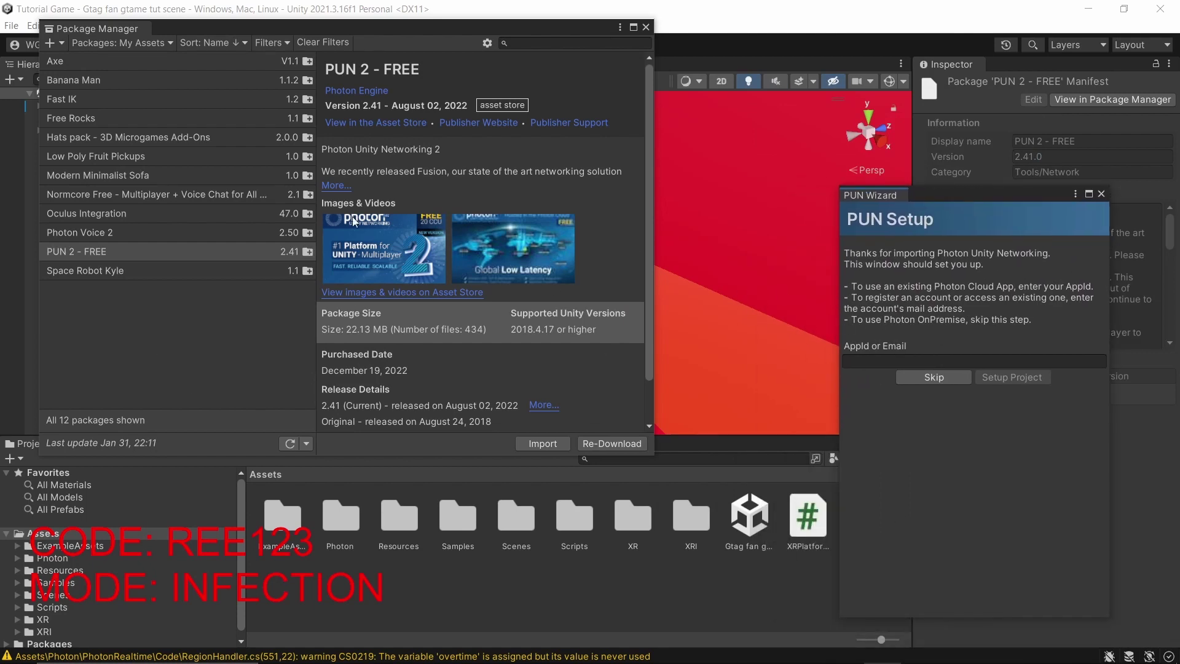
left_click(647, 26)
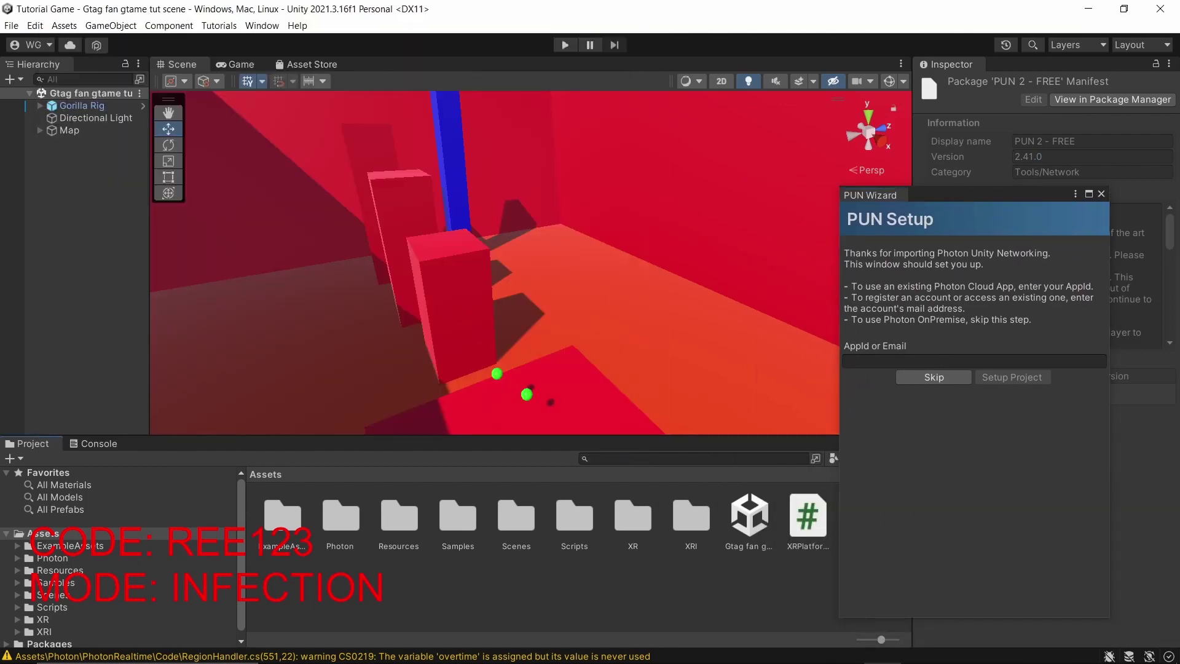
Step: Search the Asset Store for Photon Voice 2 and send it to Unity
left_click(466, 648)
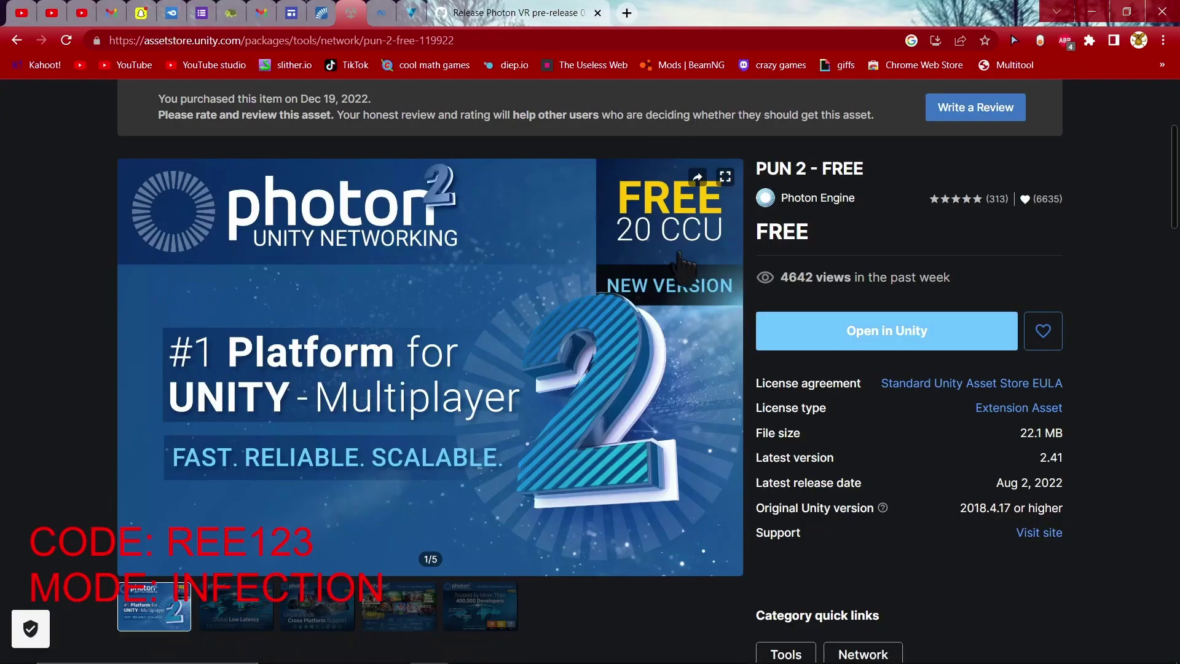
scroll(553, 276, "up", 3)
left_click(521, 148)
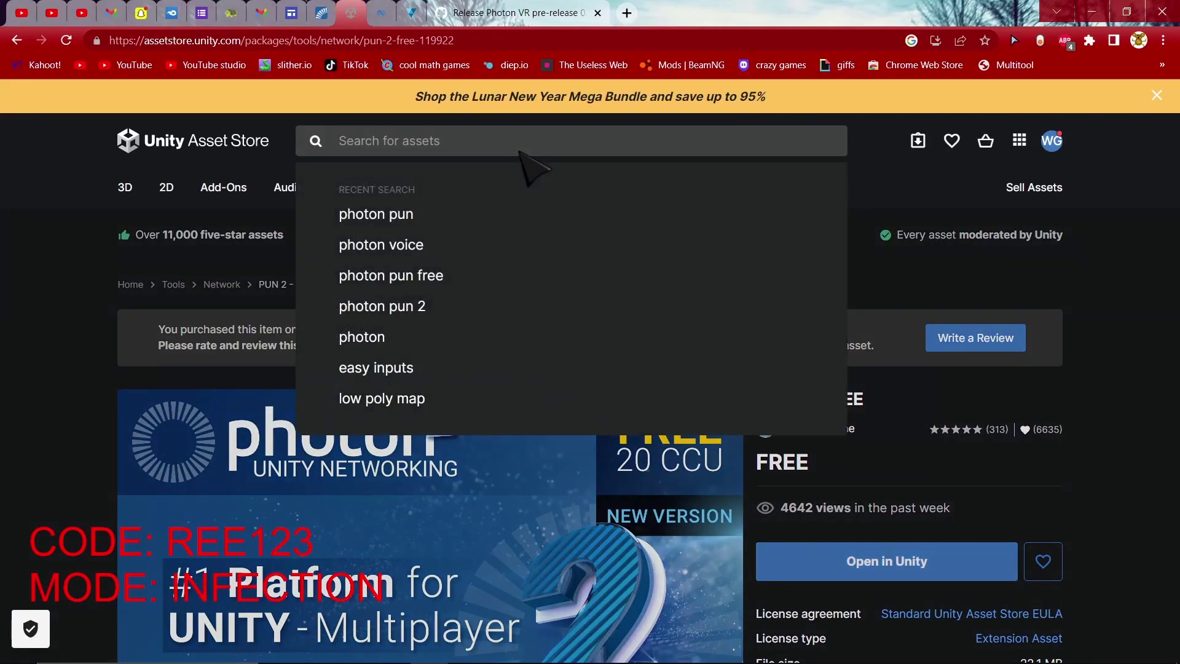
type("photon voice")
scroll(767, 523, "down", 3)
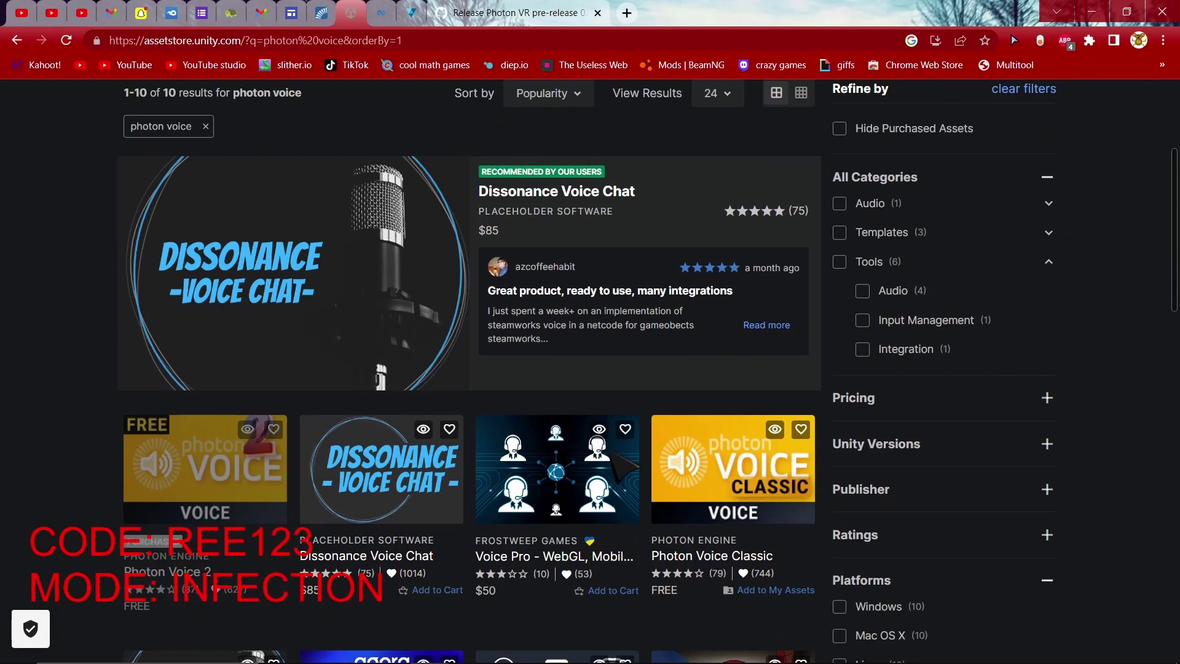
scroll(772, 528, "down", 2)
left_click(180, 440)
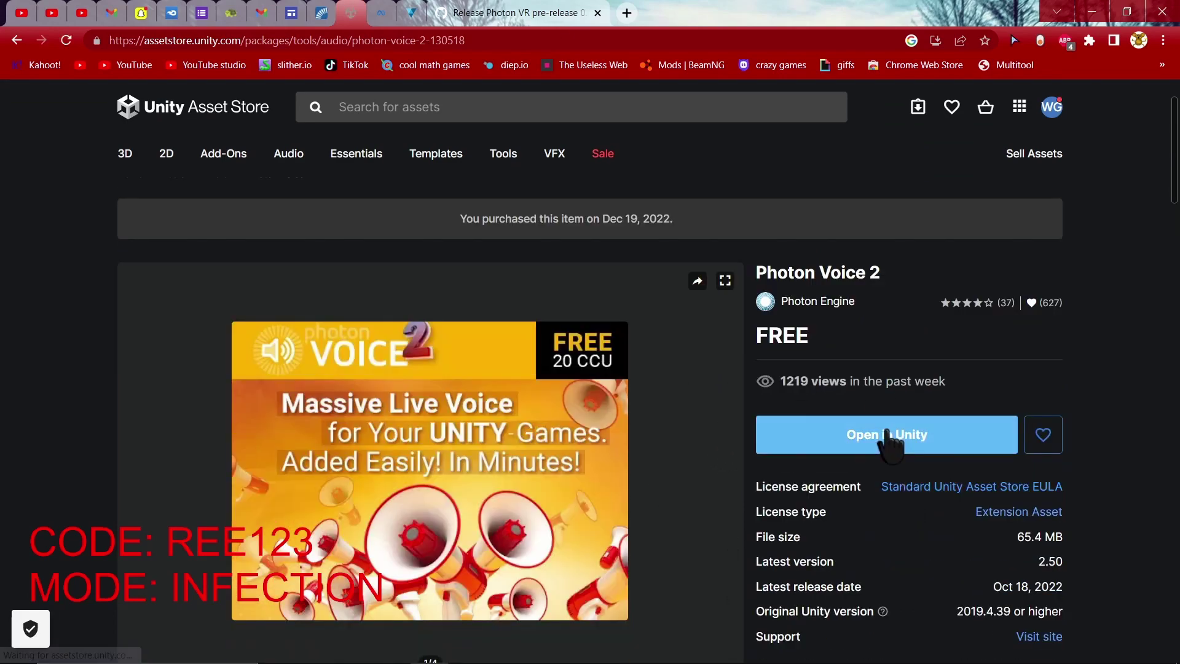
left_click(892, 434)
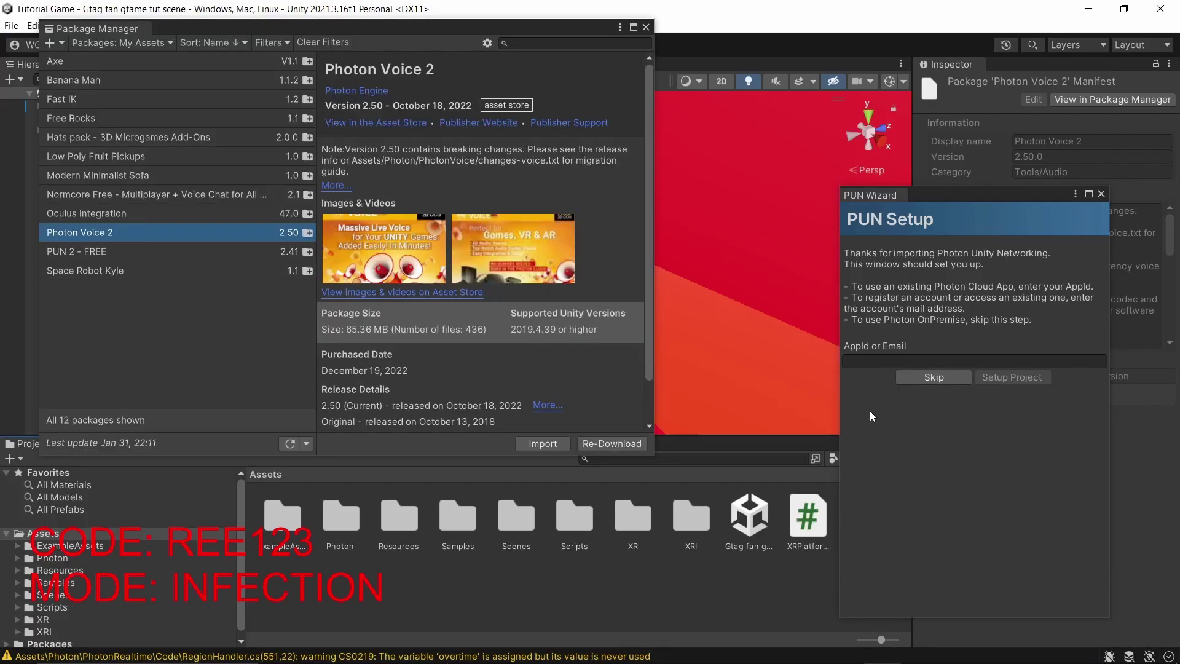
Step: Import all Photon Voice 2 files, close Package Manager, and center the PUN Wizard
left_click(559, 442)
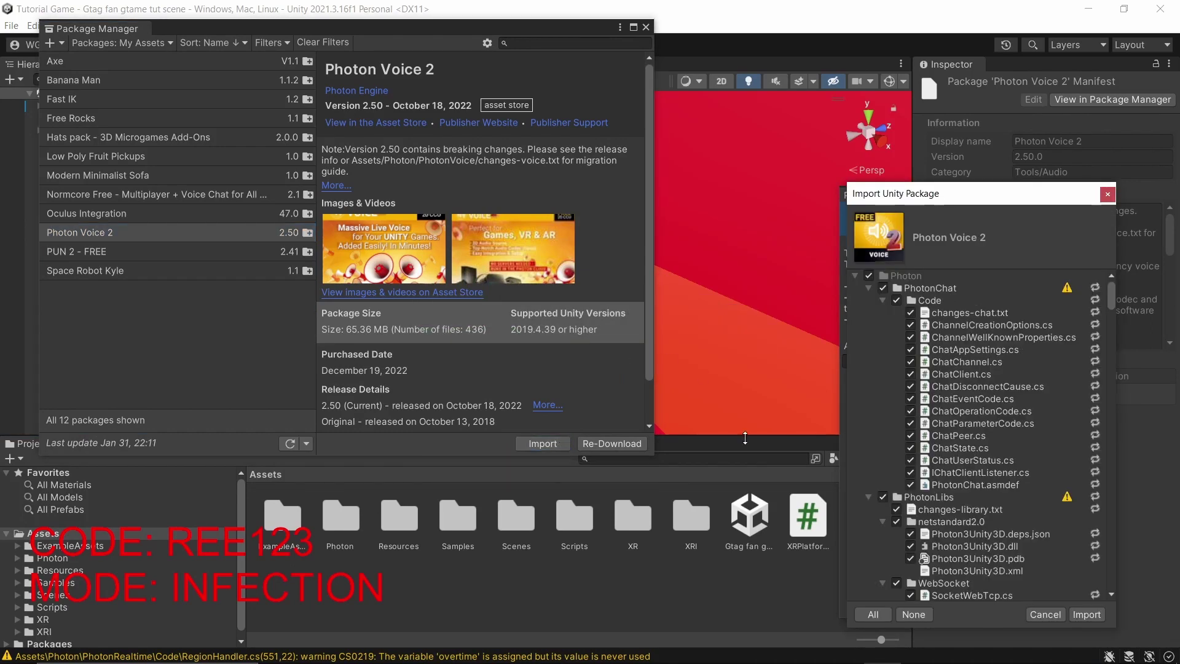
left_click(1085, 614)
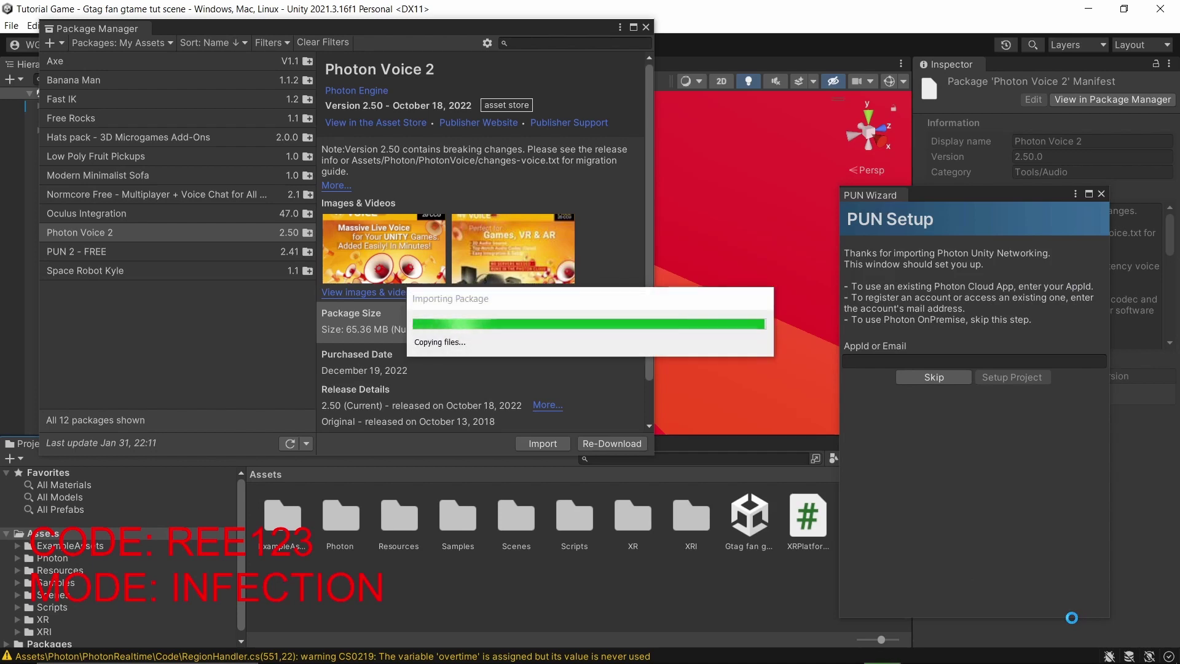
left_click(645, 28)
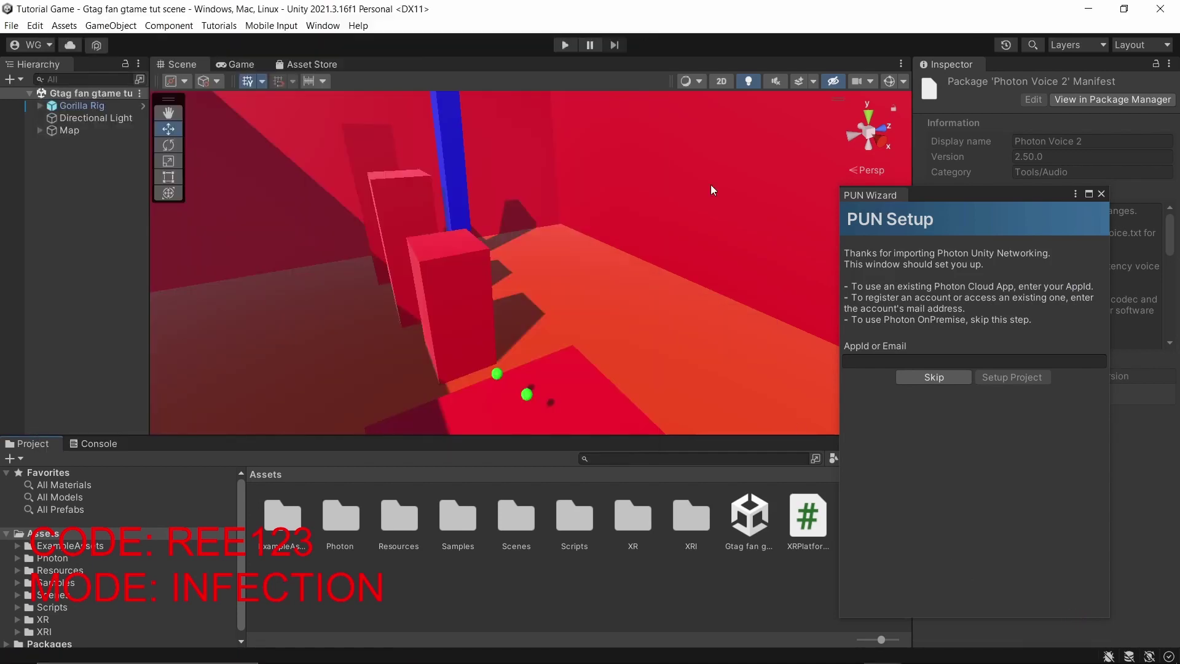
left_click_drag(949, 196, 642, 125)
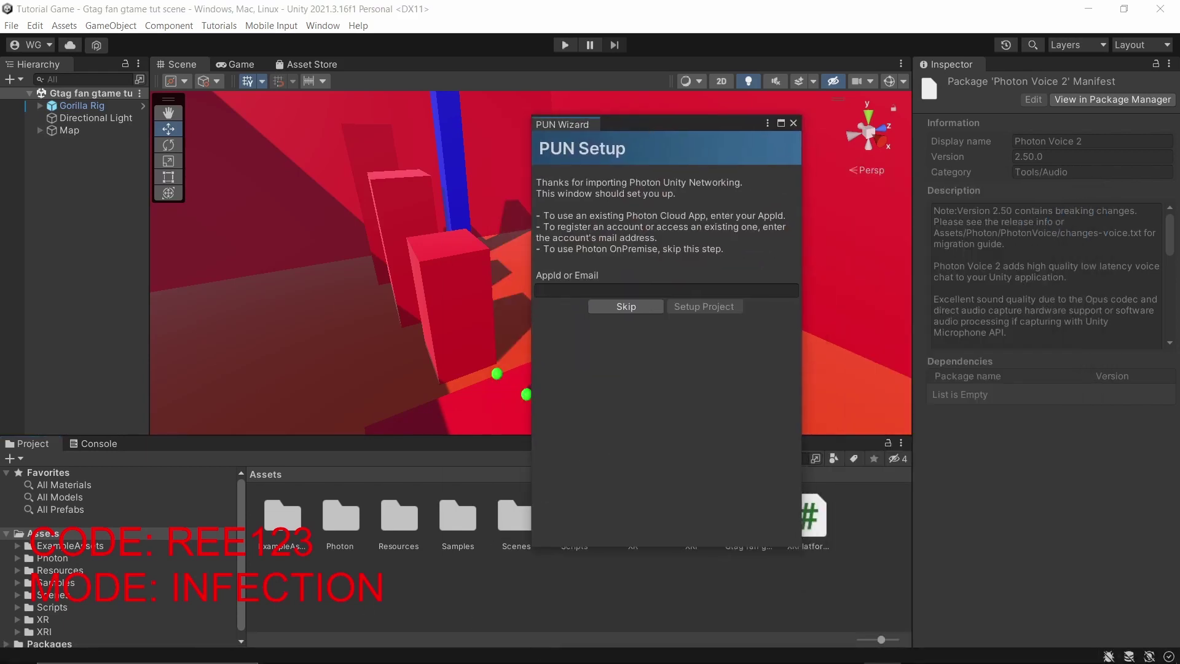
Step: Bring up the Photon Cloud dashboard in the browser to create a new app
left_click(461, 650)
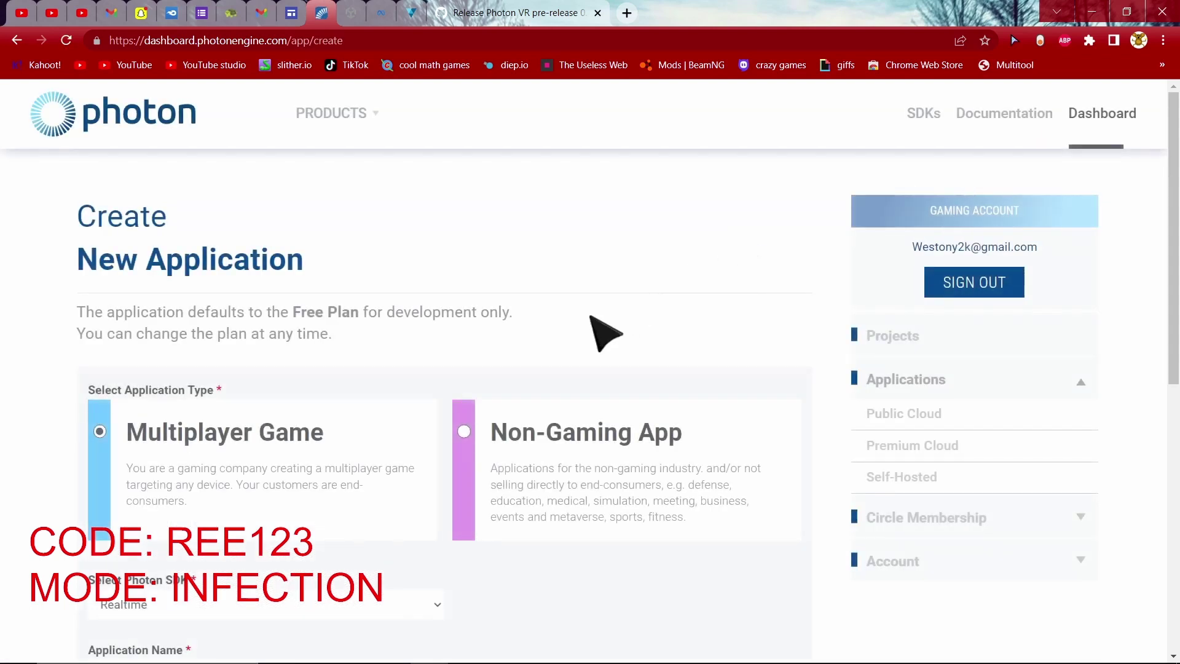
scroll(460, 277, "down", 3)
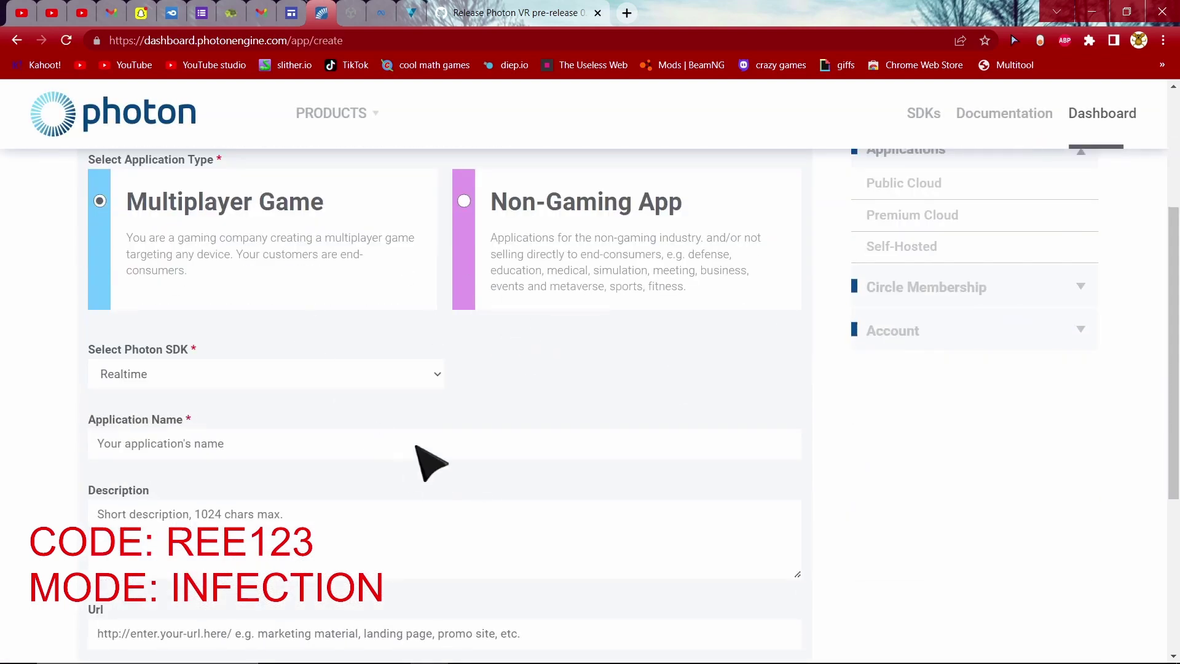
Step: Set the new Multiplayer Game application's Photon SDK to Pun
left_click(370, 449)
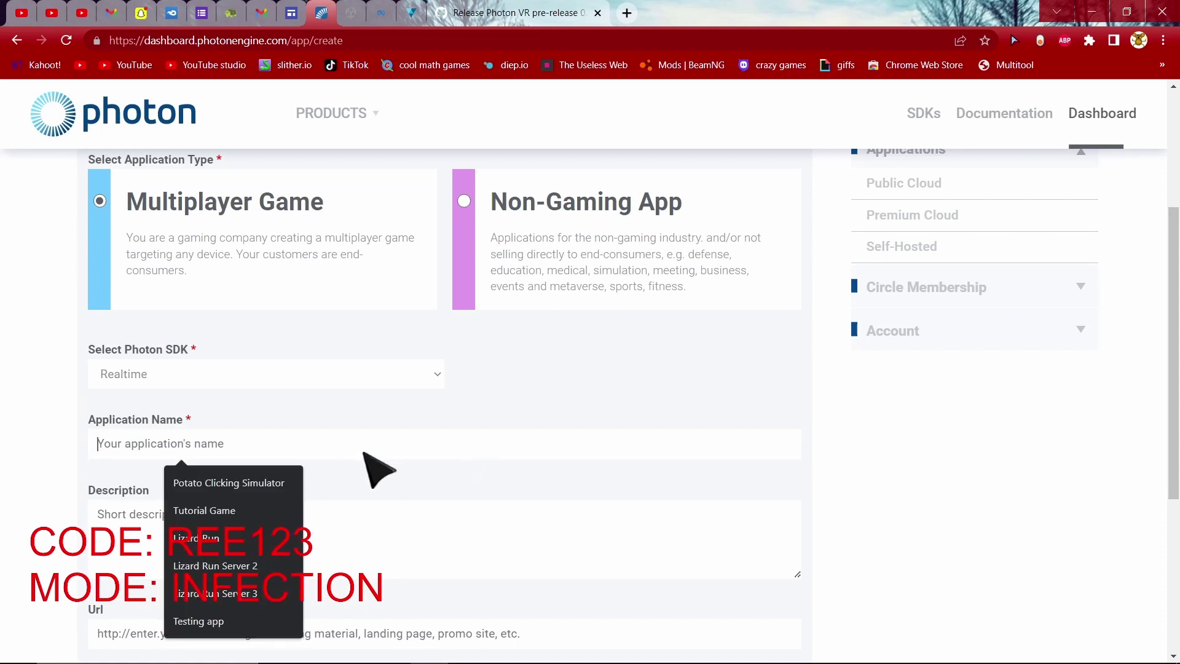
scroll(346, 539, "down", 2)
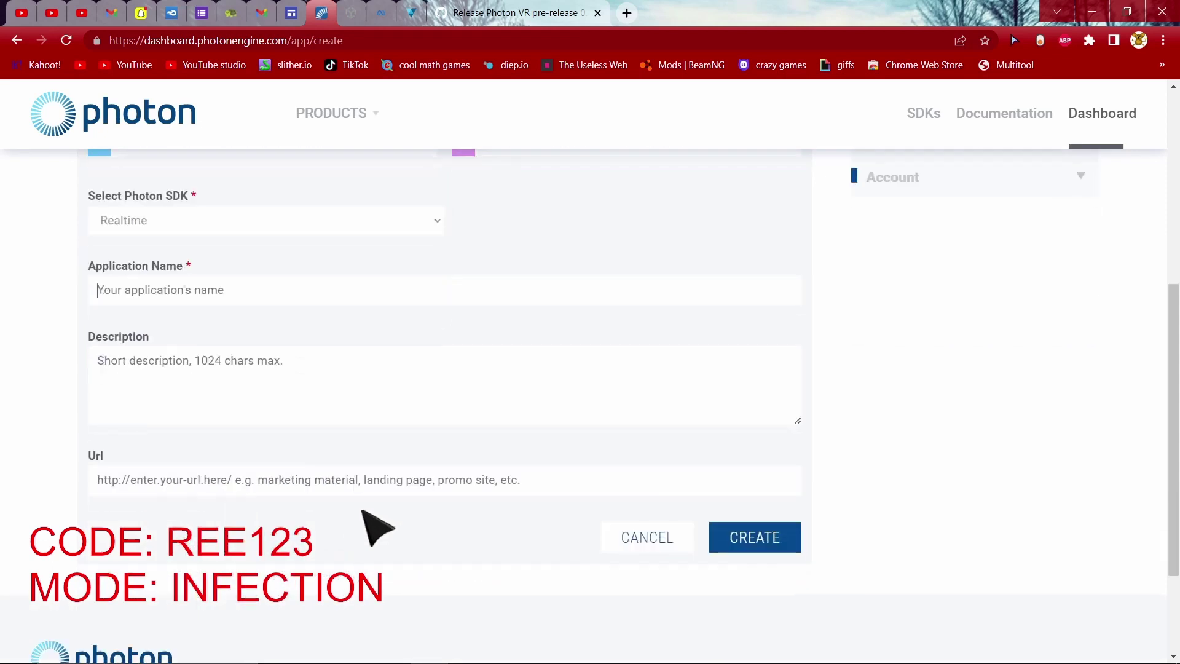
left_click(206, 290)
left_click(152, 222)
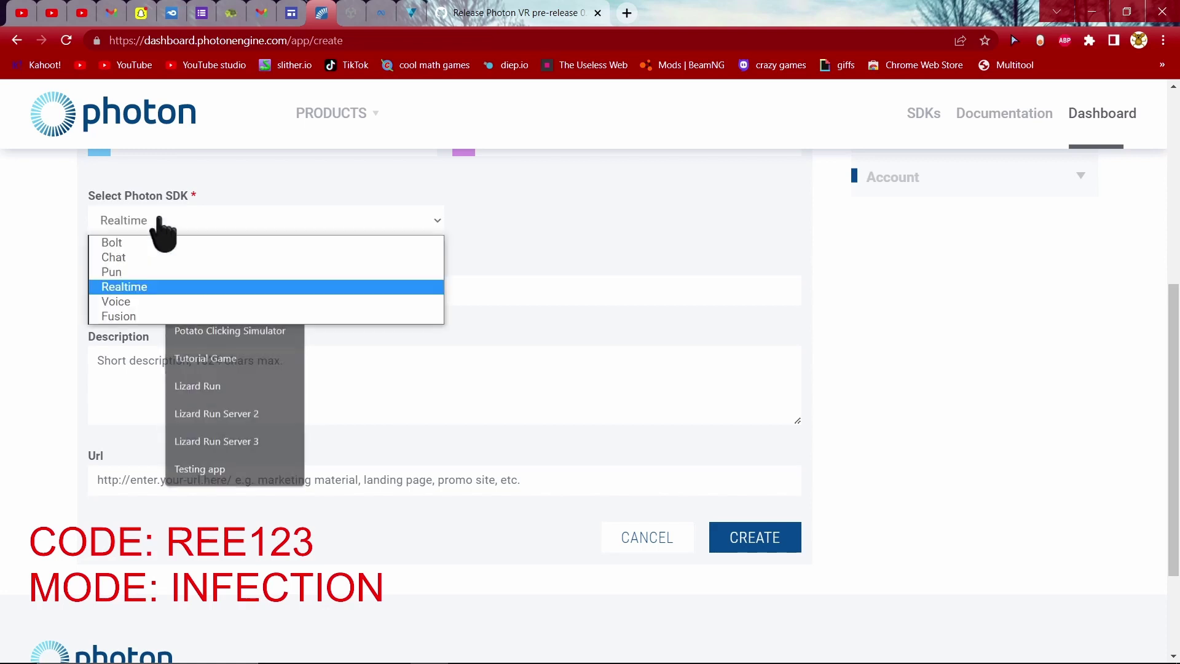
left_click(150, 270)
scroll(161, 373, "up", 2)
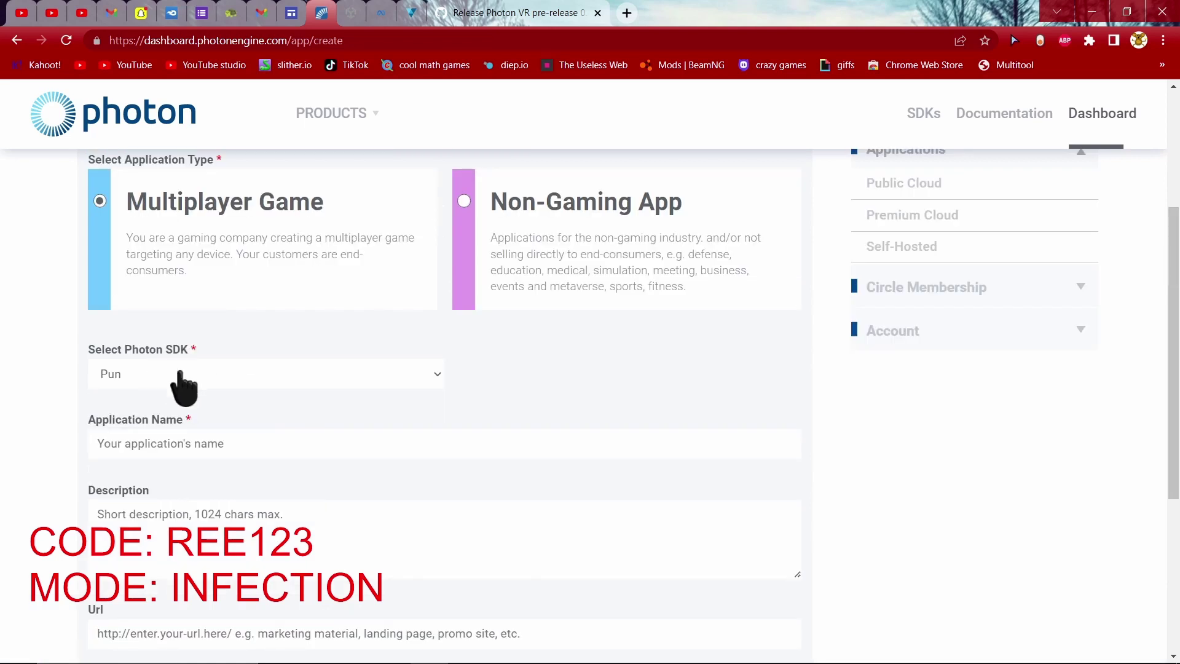
left_click(183, 376)
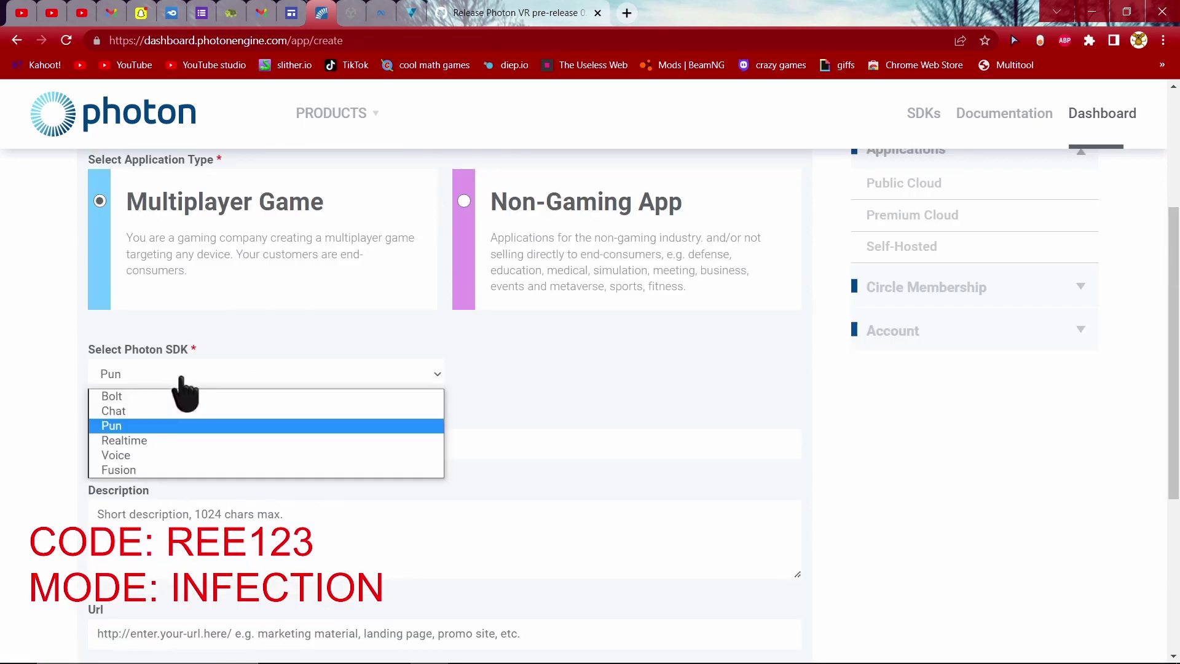
left_click(146, 427)
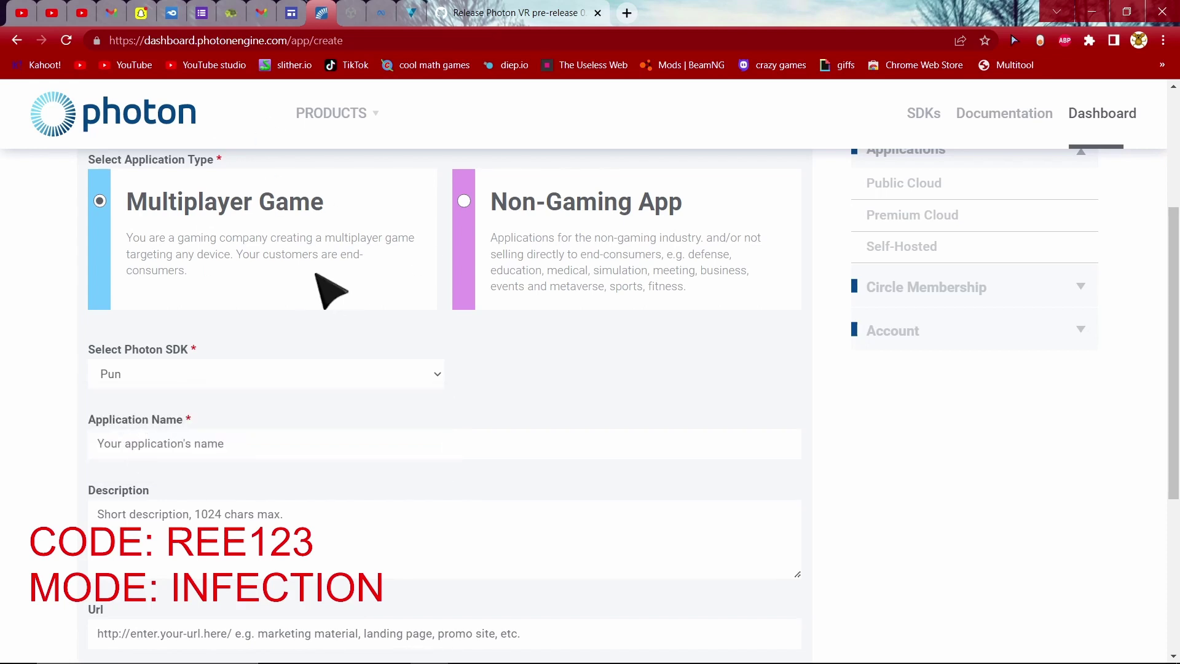
scroll(277, 323, "down", 3)
scroll(224, 329, "up", 1)
Step: Name the application 'Gtag fan game tut' and create it
left_click(211, 300)
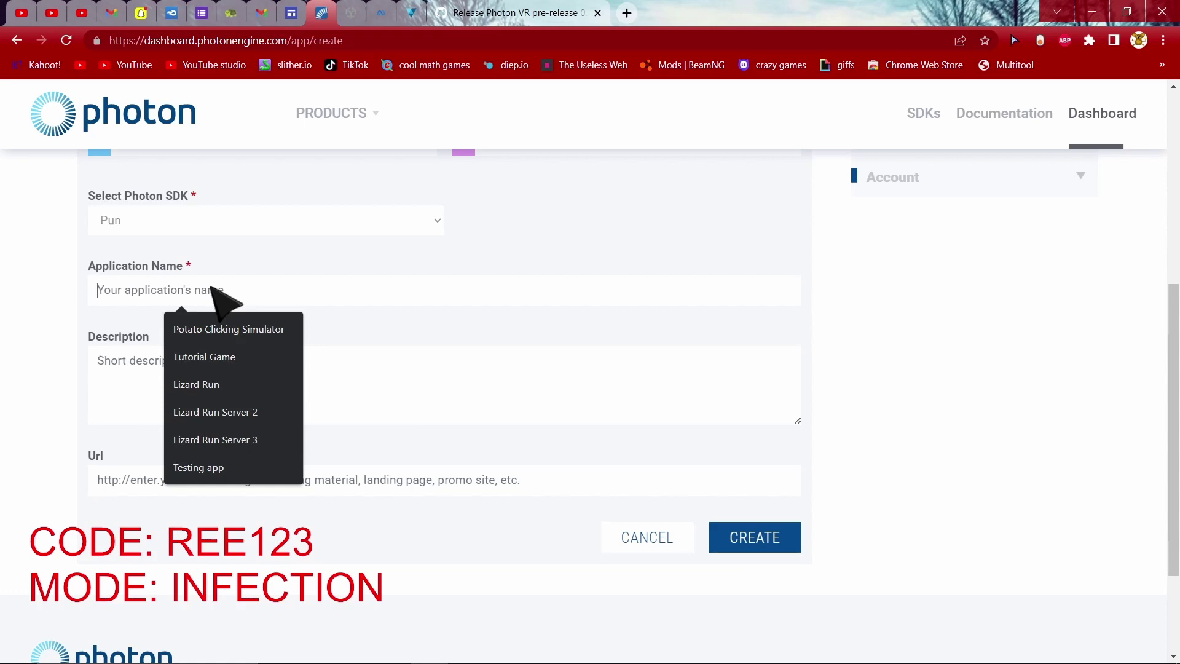
type("Gatg")
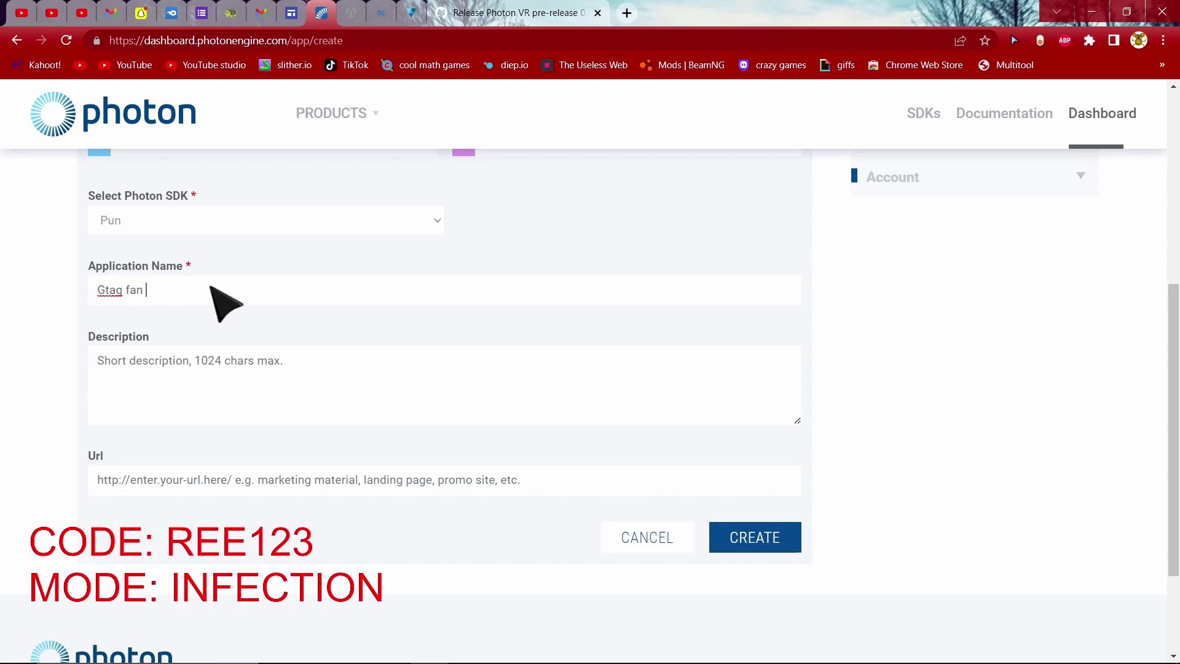
type("a")
key("Caps_Lock")
type("ME")
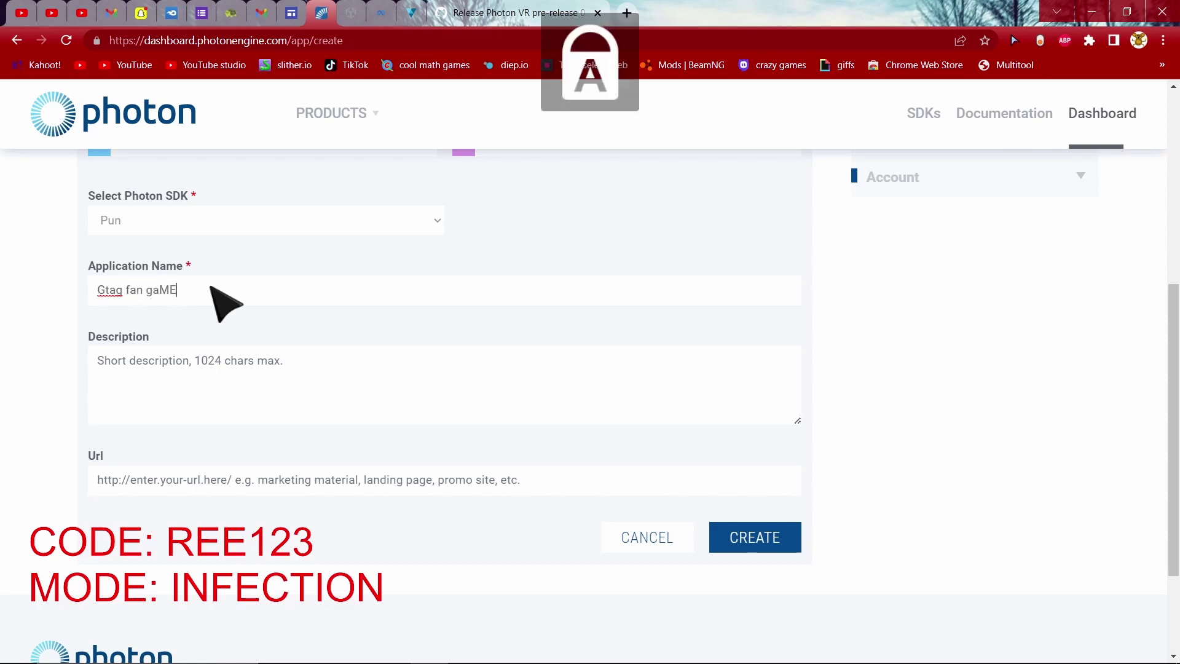
key("Caps_Lock")
key("BackSpace")
key("BackSpace")
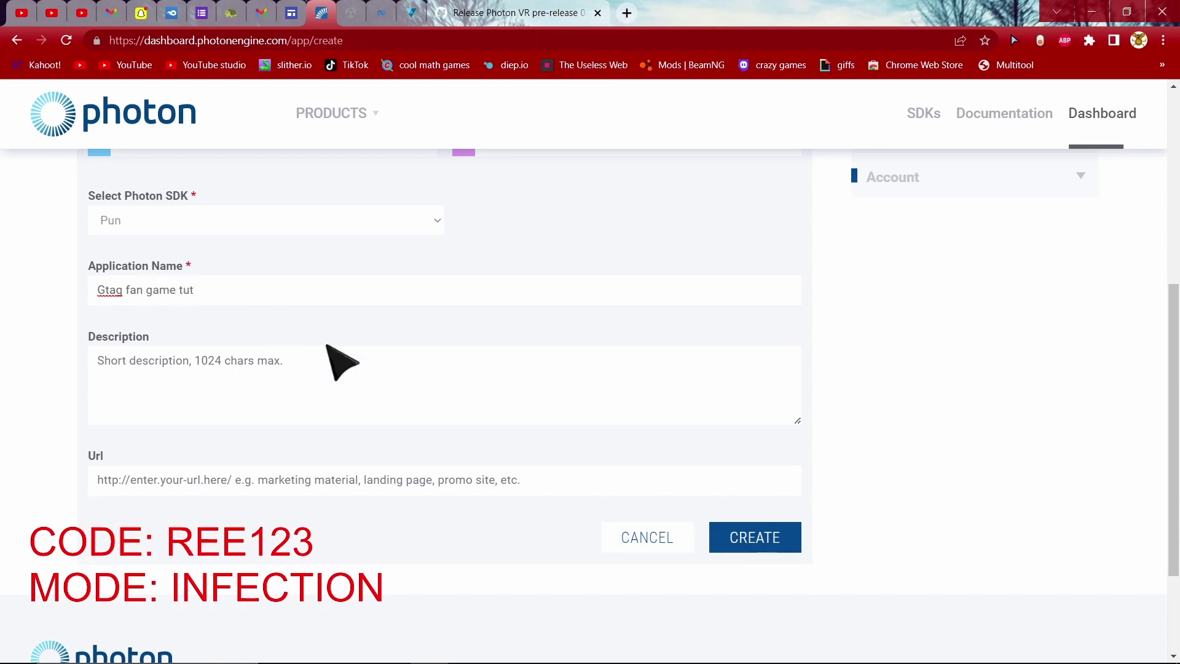
scroll(335, 343, "down", 1)
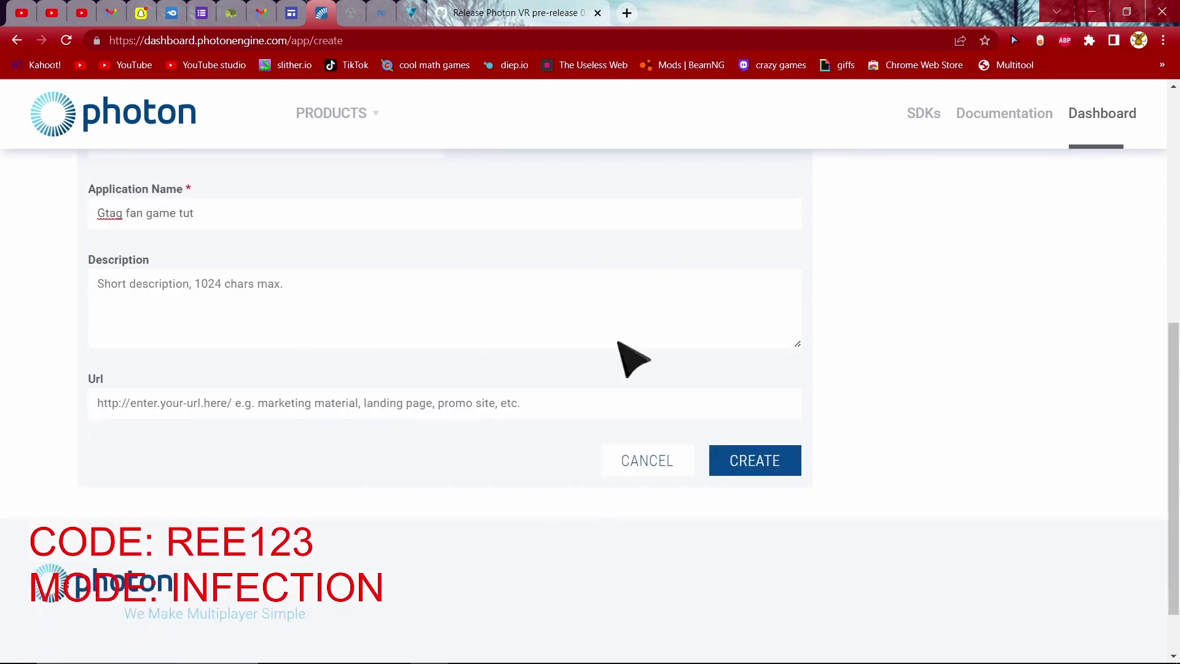
left_click(756, 457)
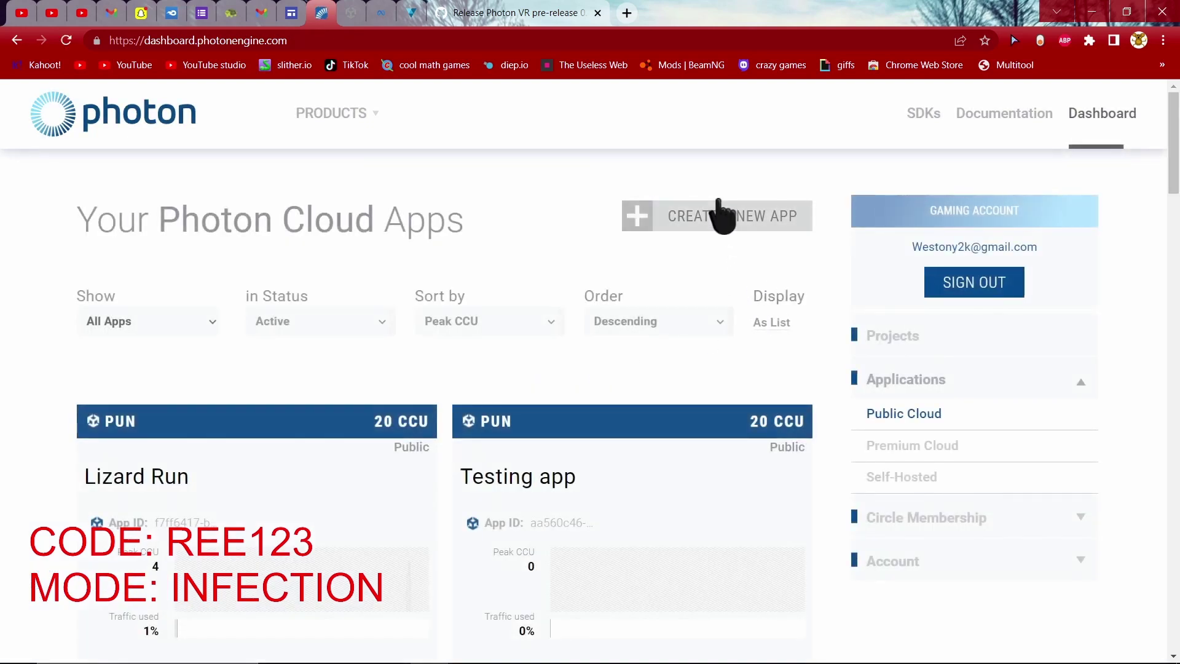
Step: Create a new app with the Voice SDK, named 'Gtag fan game tut'
left_click(722, 215)
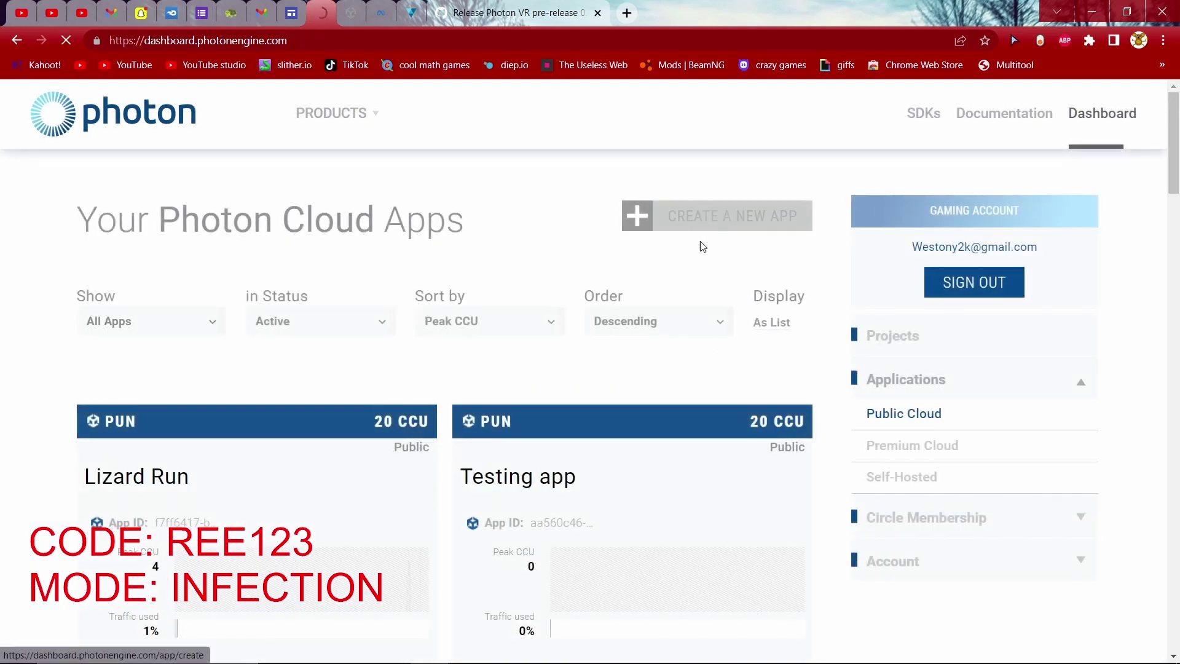
scroll(295, 410, "down", 1)
scroll(294, 411, "down", 2)
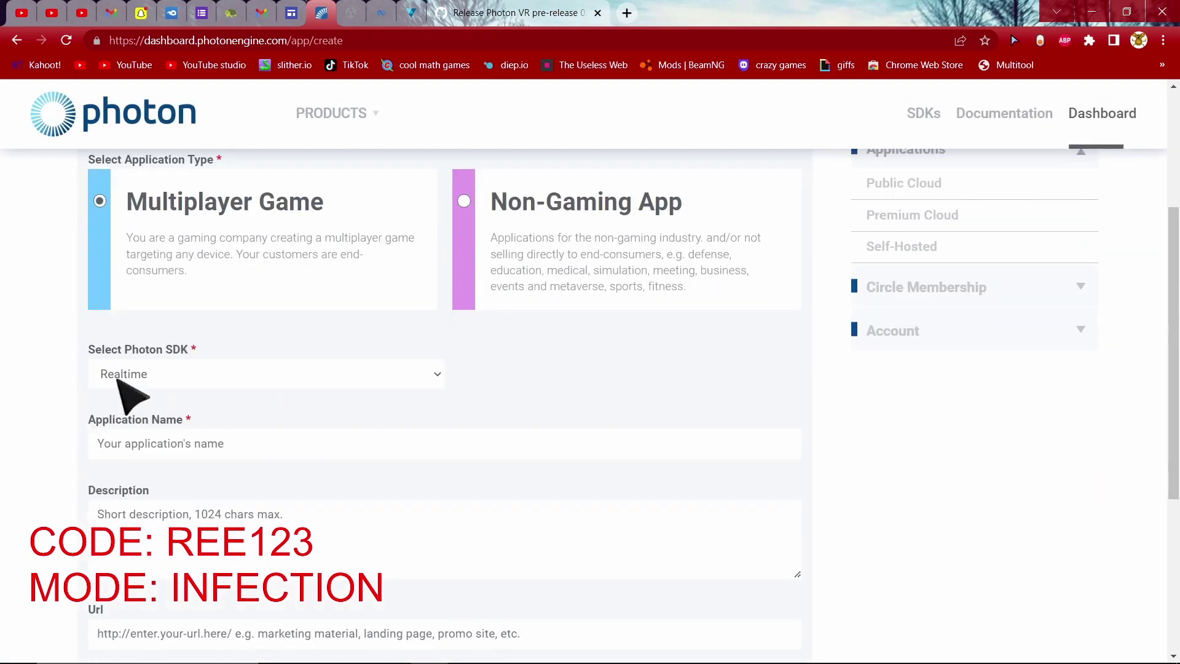
left_click(150, 374)
left_click(173, 455)
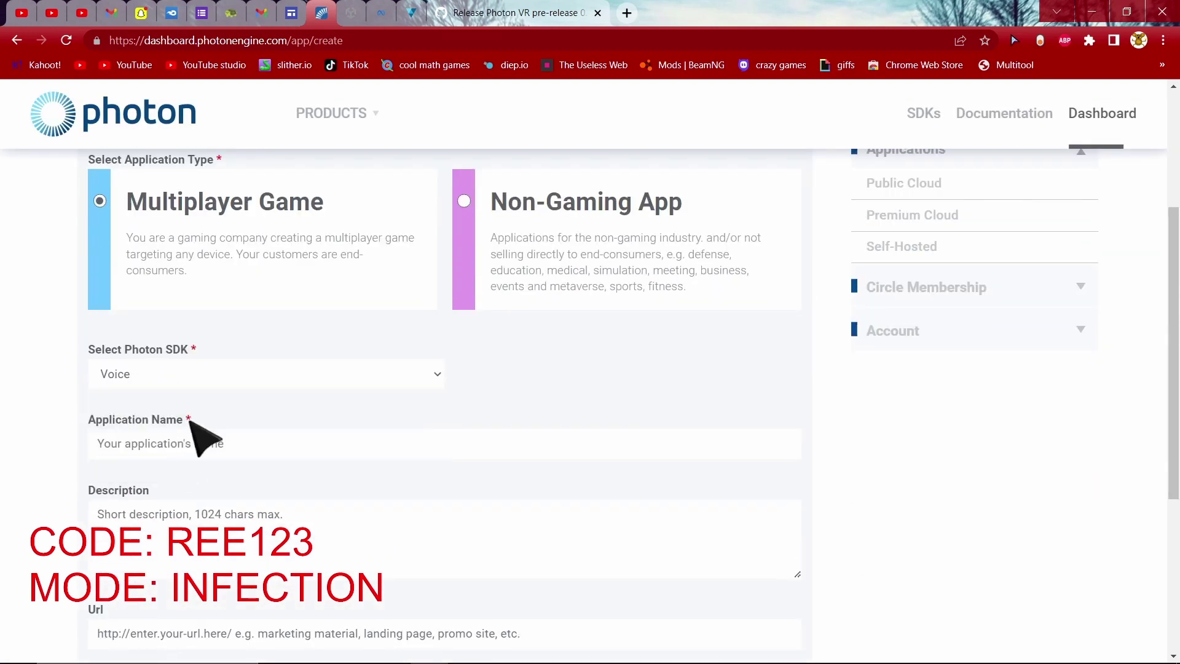
left_click(185, 444)
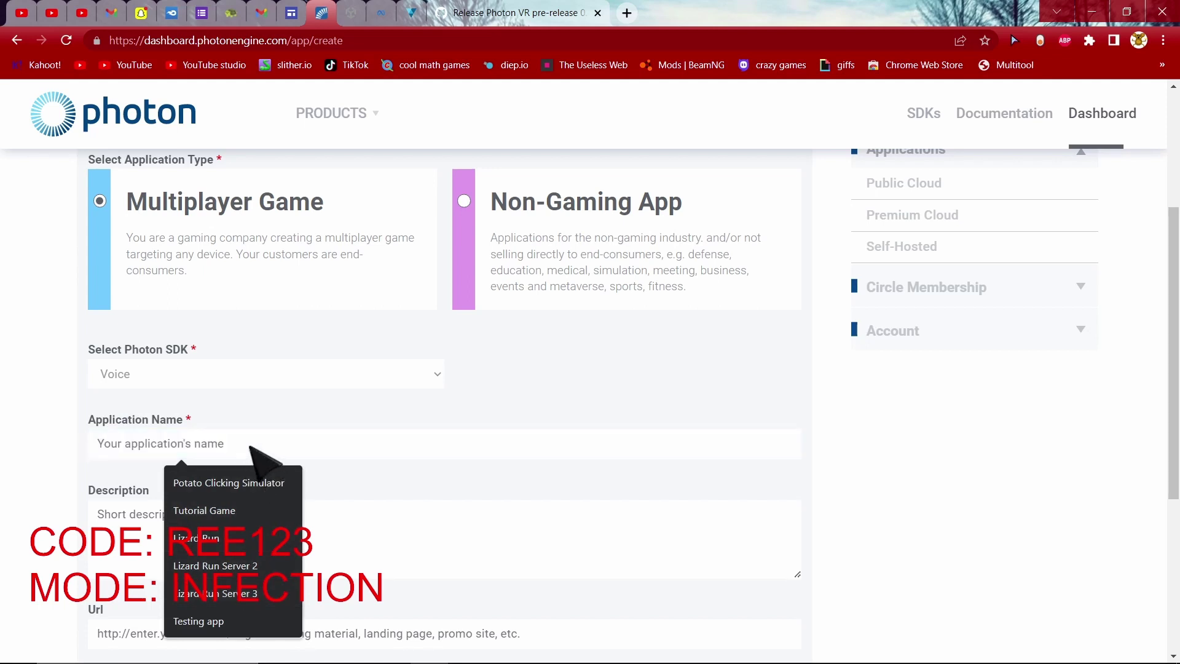
type("Gt")
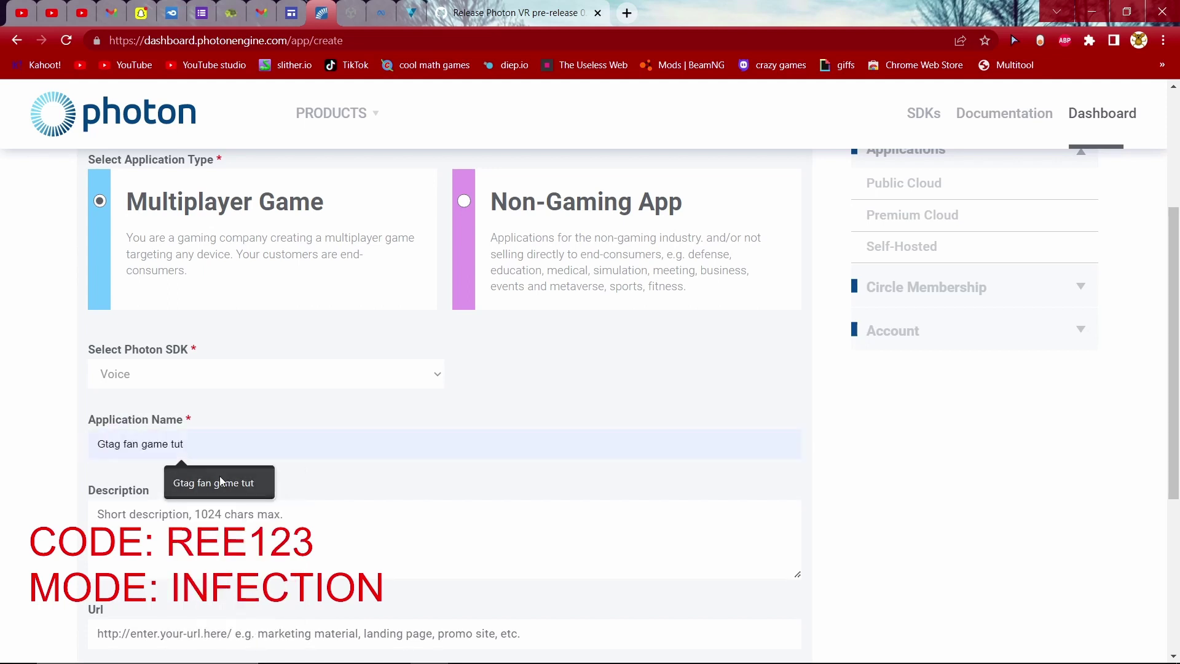
left_click(201, 479)
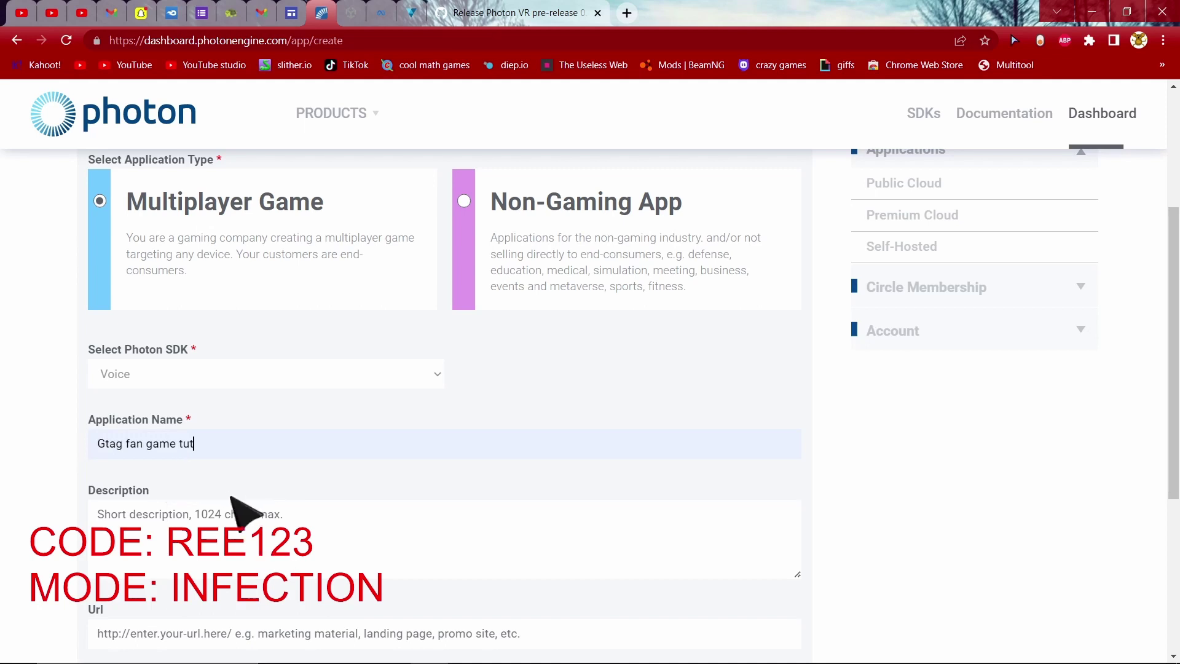
scroll(346, 434, "down", 2)
scroll(368, 426, "down", 2)
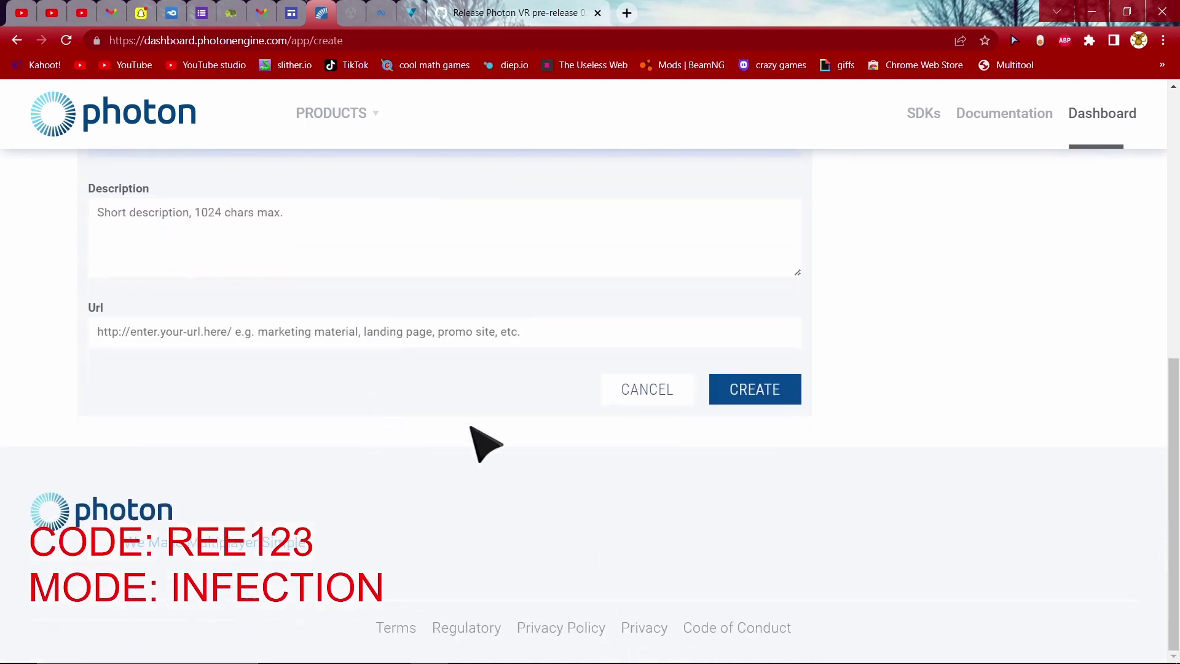
left_click(745, 394)
left_click(756, 387)
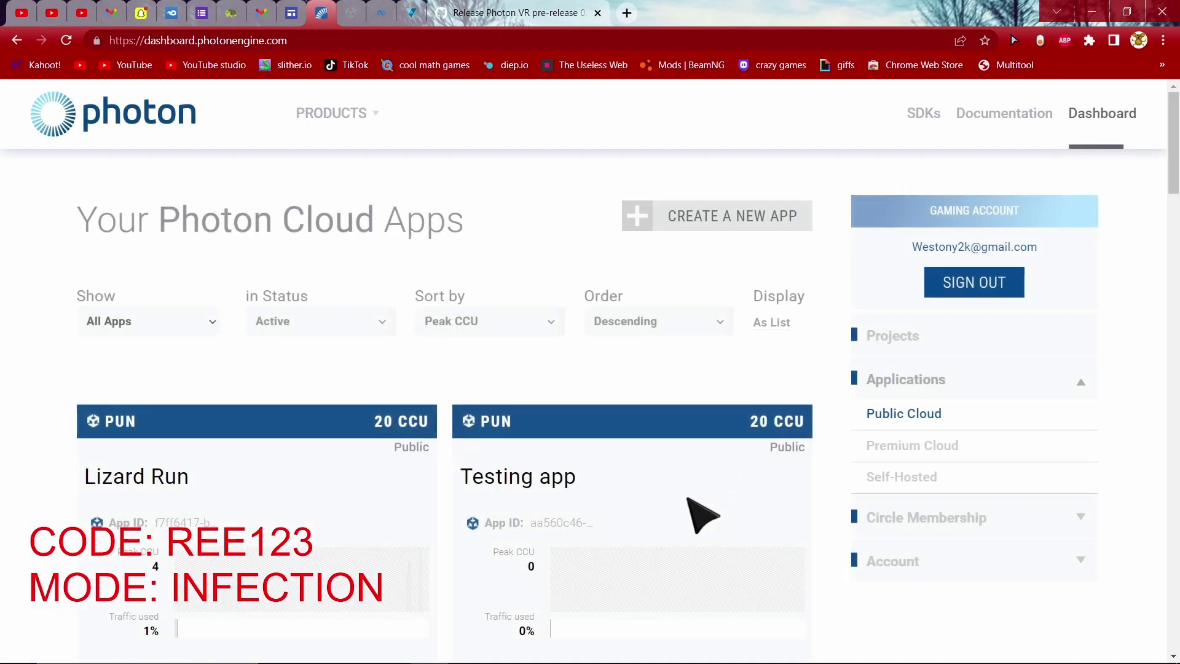
scroll(656, 493, "down", 2)
scroll(553, 433, "down", 2)
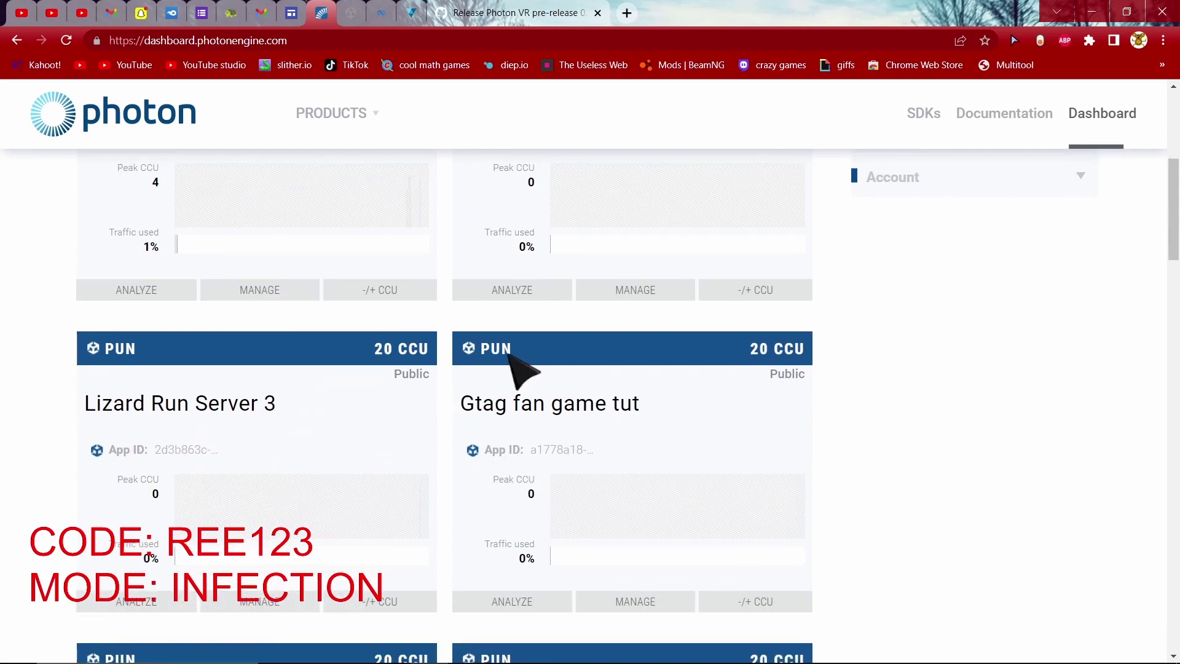
Step: Check the Gtag fan game tut PUN app ID on the Photon dashboard, then return to Unity
double_click(495, 353)
left_click(517, 374)
left_click(883, 649)
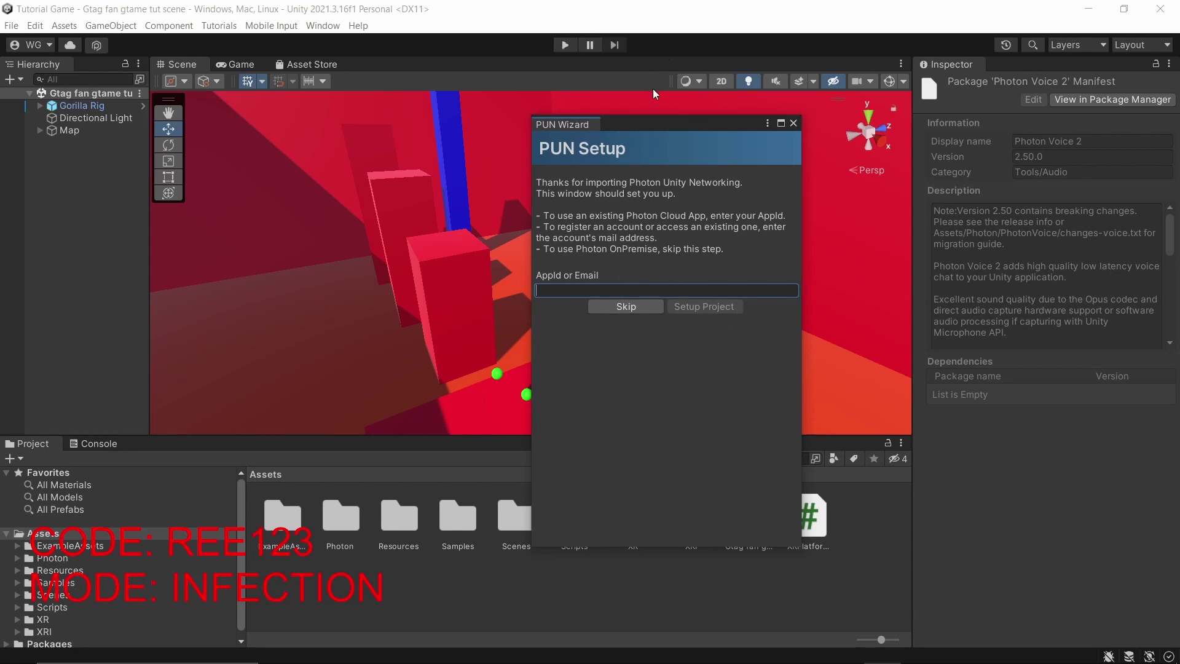
Step: Set the PUN Setup window aside, view the map from overhead, and open the Photon VR 0.0.4 release page
left_click_drag(680, 126, 593, 606)
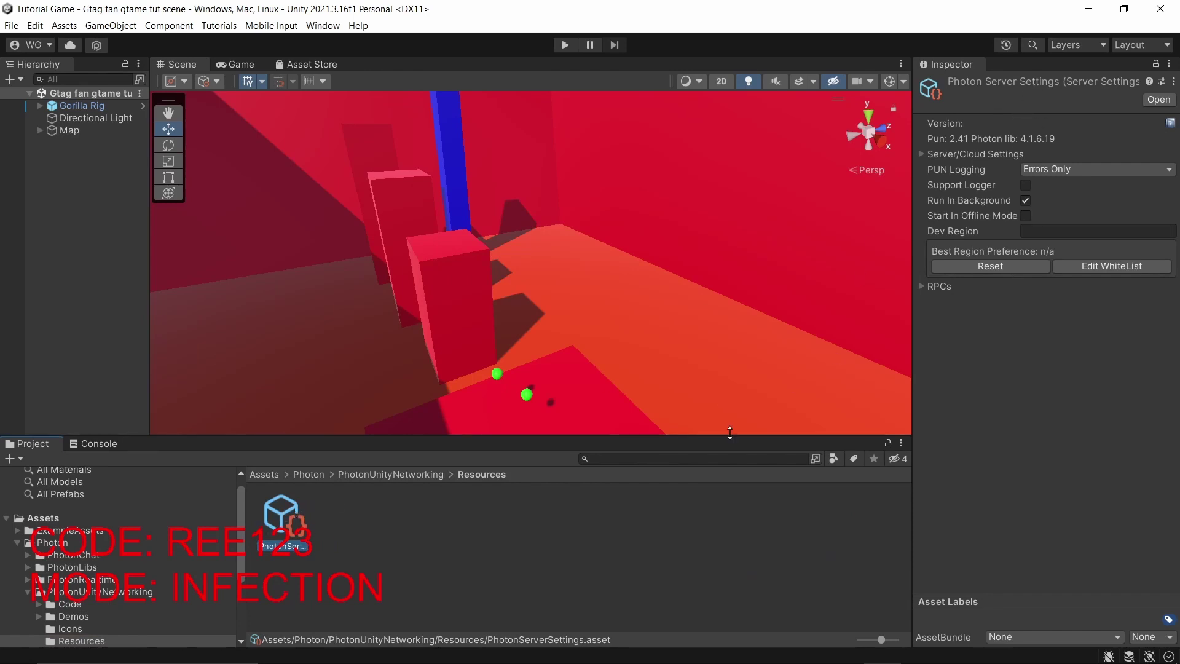
mouse_move(481, 242)
left_mouse_down("alt")
mouse_move(1000, 464)
mouse_move(335, 549)
left_mouse_up("alt")
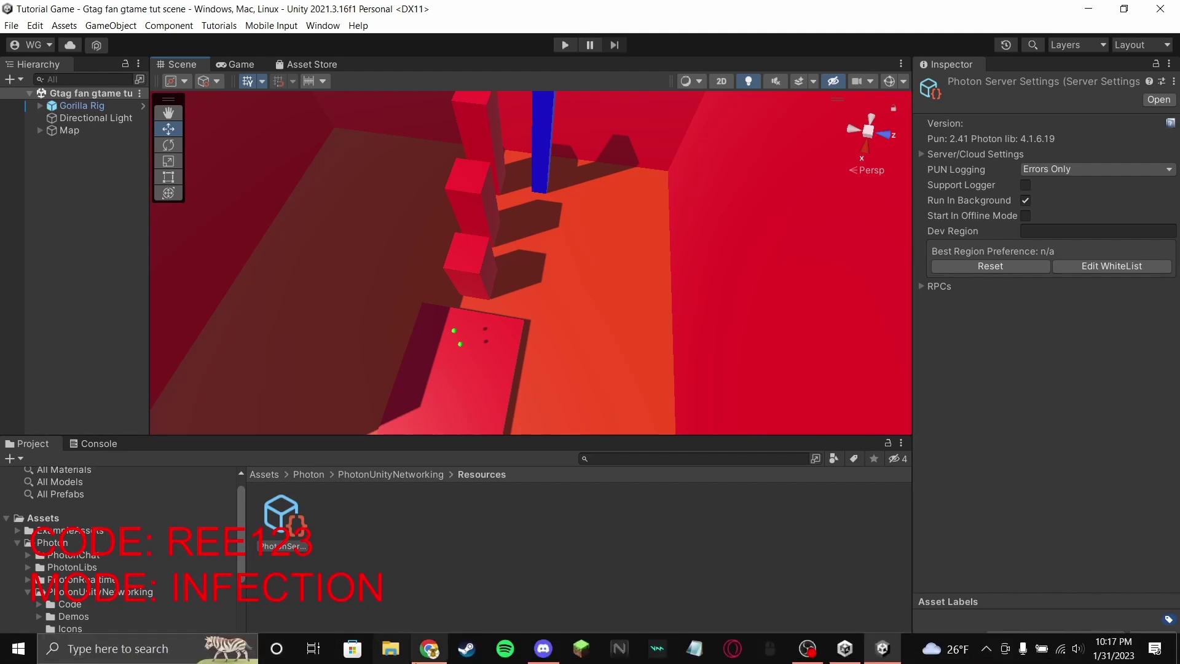
left_click(430, 647)
left_click(451, 13)
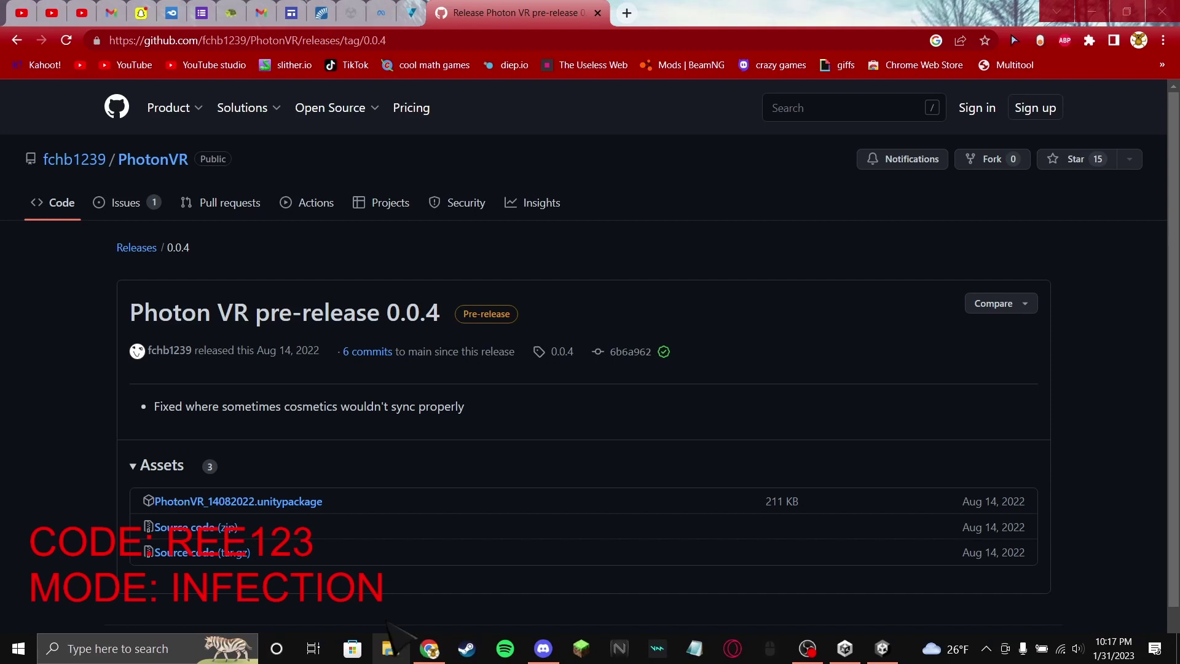
Step: Open a File Explorer window alongside the Photon VR 0.0.4 release page
key("super+e")
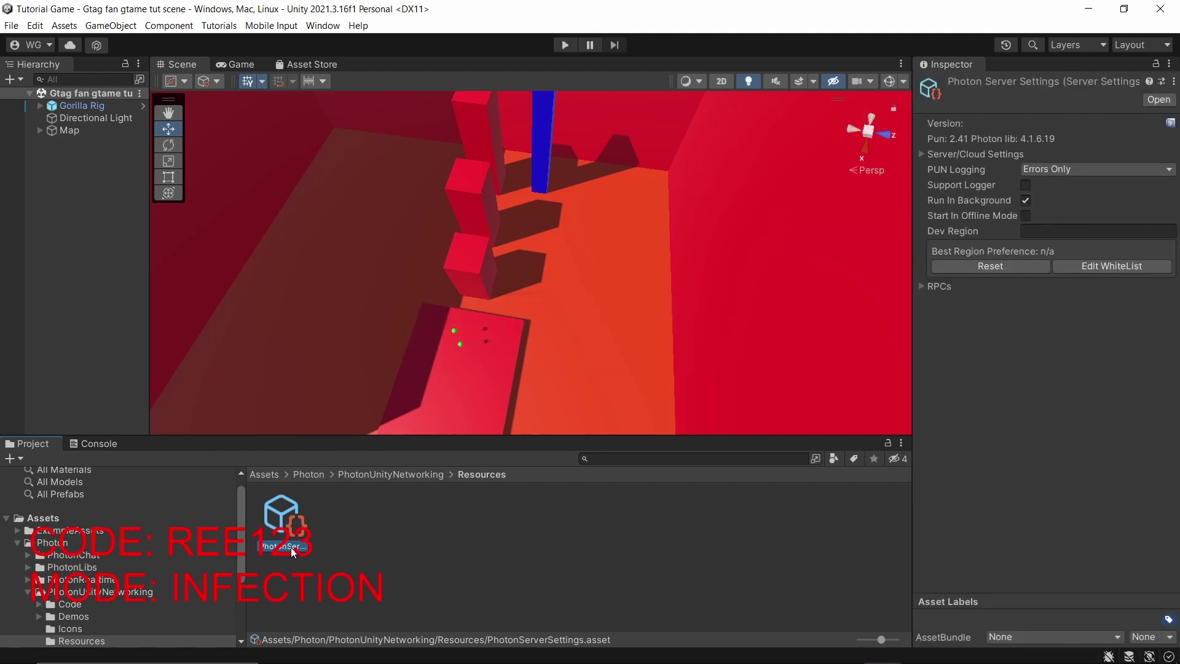
Step: Browse the Project window to the Assets/Resources/PhotonVR/Prefabs folder
left_click(56, 521)
left_click(57, 543)
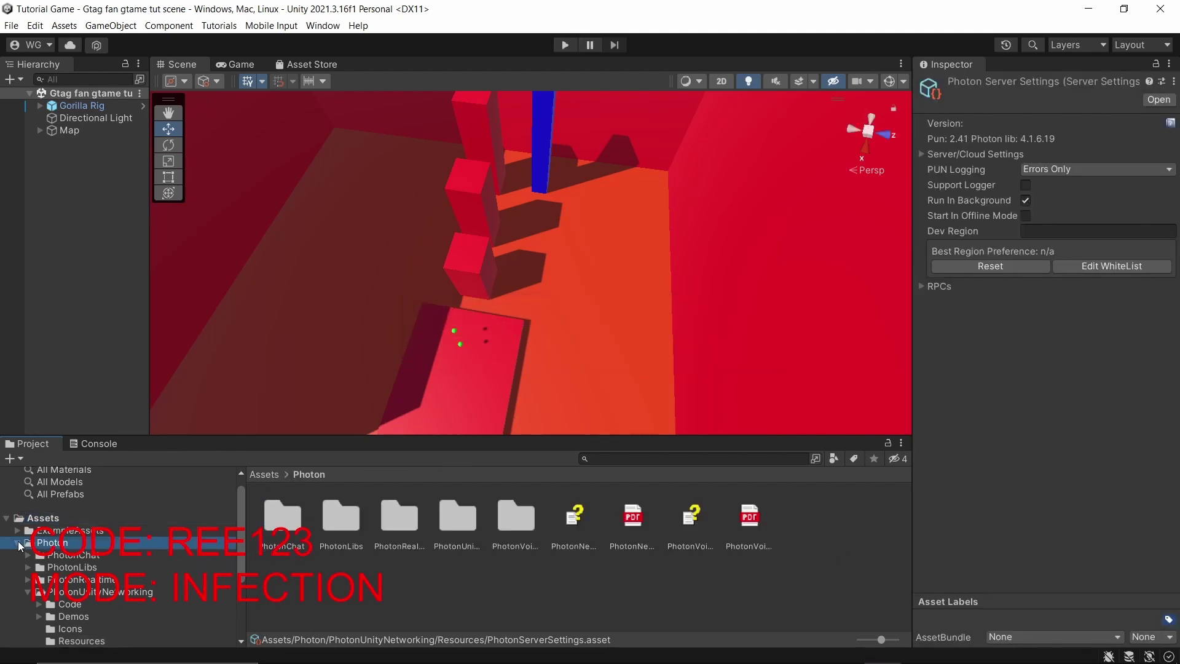
left_click(23, 544)
left_click(57, 565)
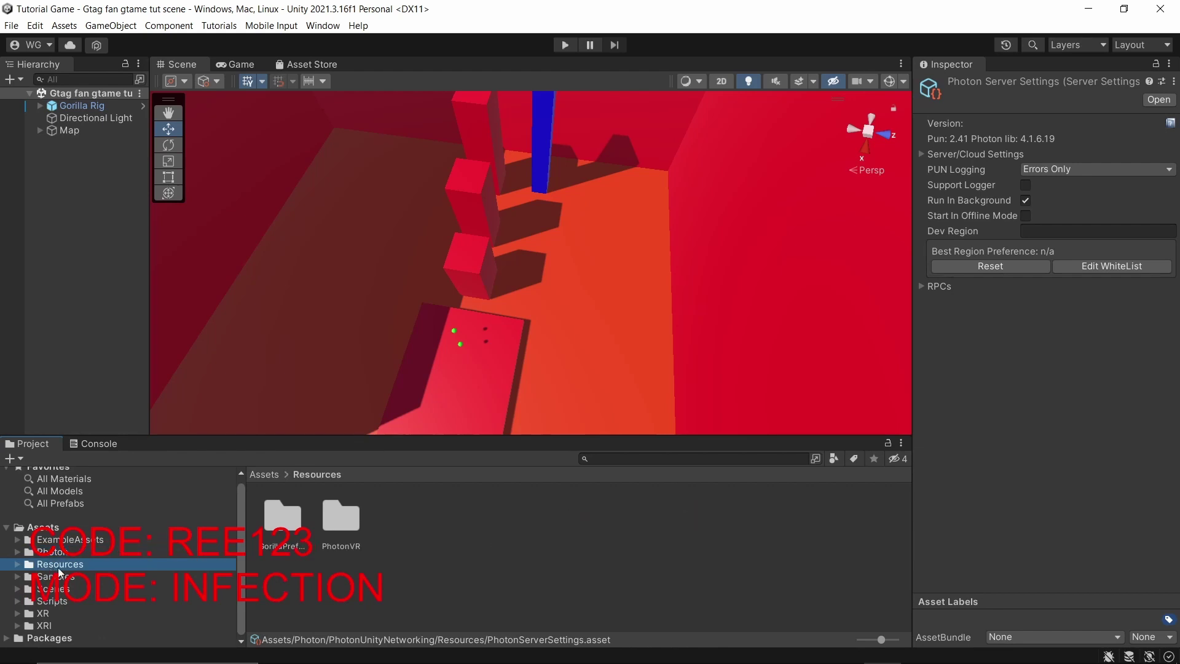
double_click(346, 528)
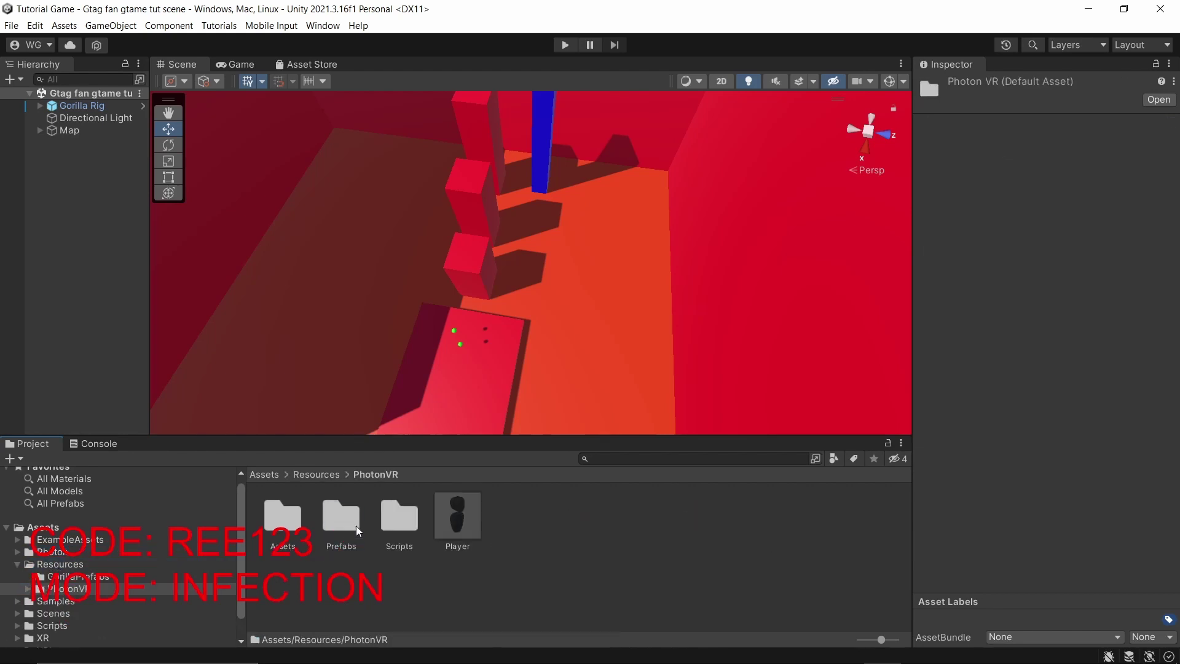
double_click(354, 520)
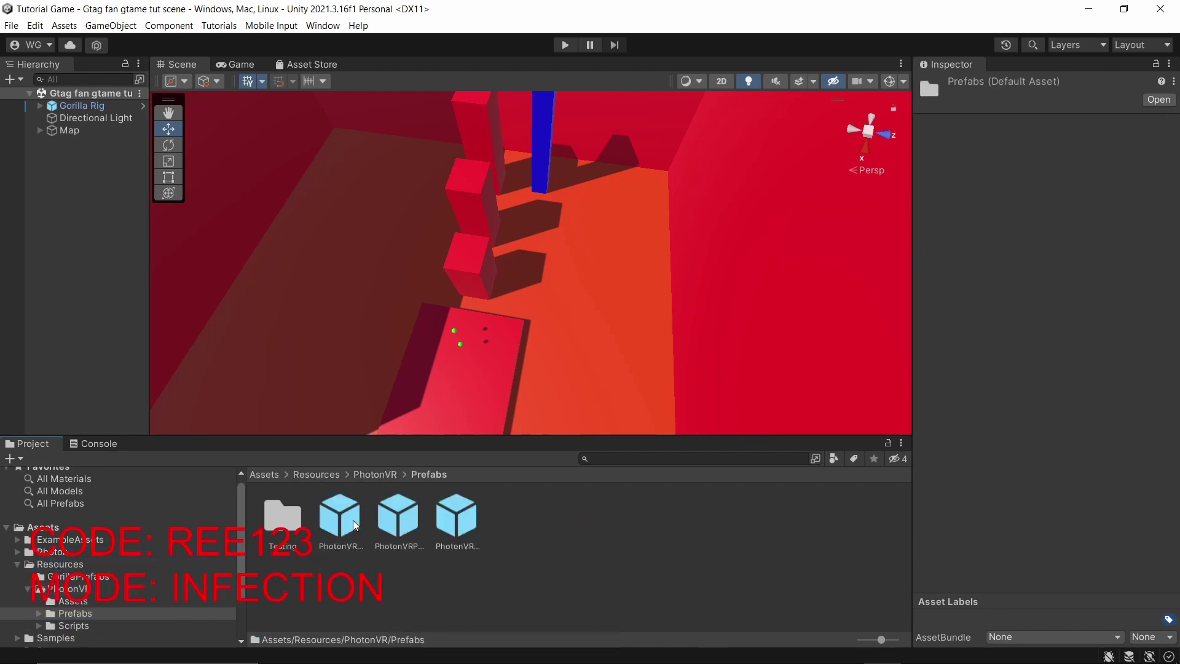
Step: Drag PhotonVRManager, PhotonVRPlayerSpawner and PhotonVRVoice prefabs into the Hierarchy, then widen it
left_click_drag(339, 518, 87, 350)
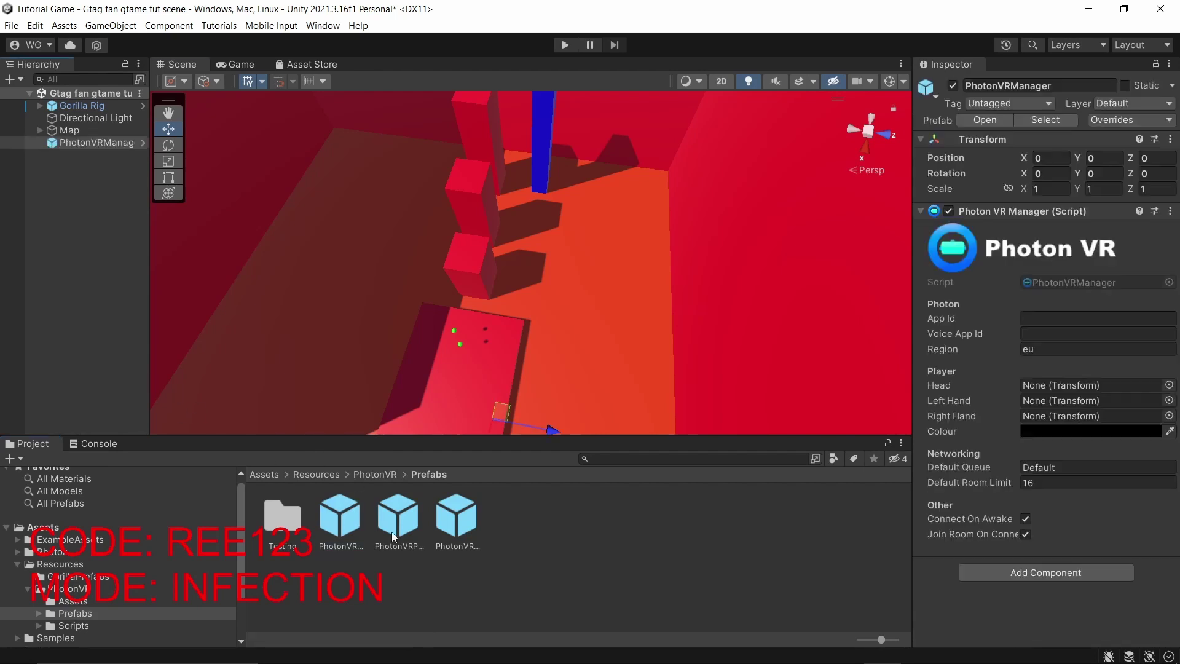
left_click_drag(397, 518, 79, 335)
left_click_drag(457, 518, 106, 355)
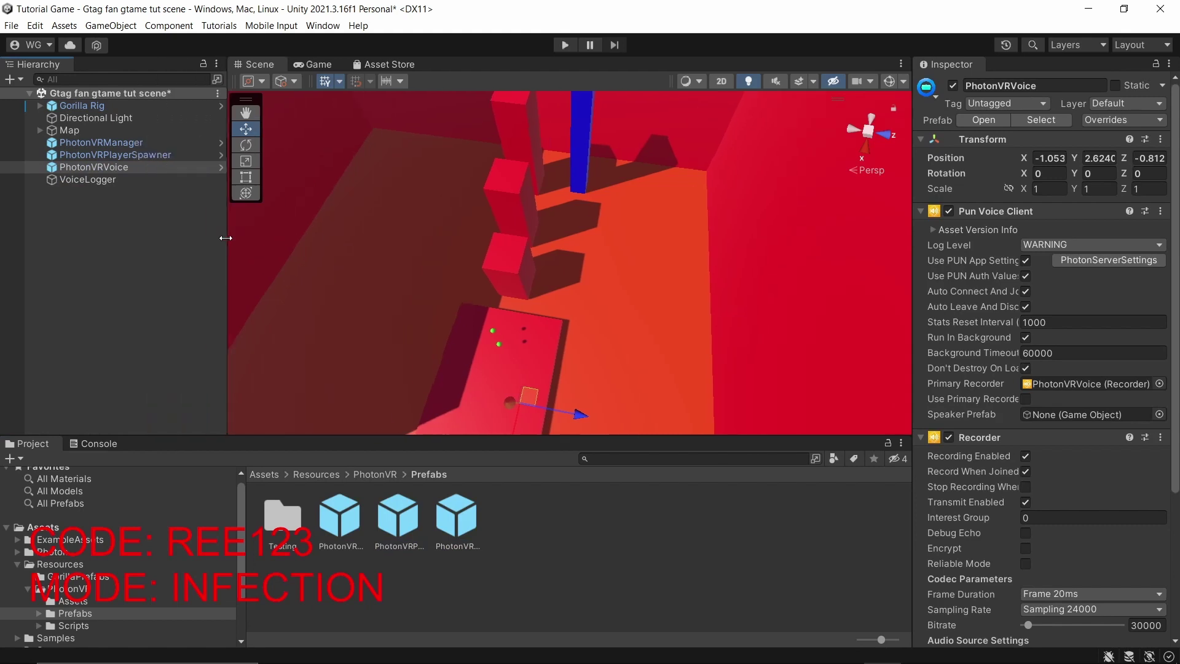
mouse_move(147, 233)
left_mouse_down()
mouse_move(248, 245)
mouse_move(204, 242)
left_mouse_up()
Step: Create an empty GameObject named Networking in the Hierarchy
right_click(99, 225)
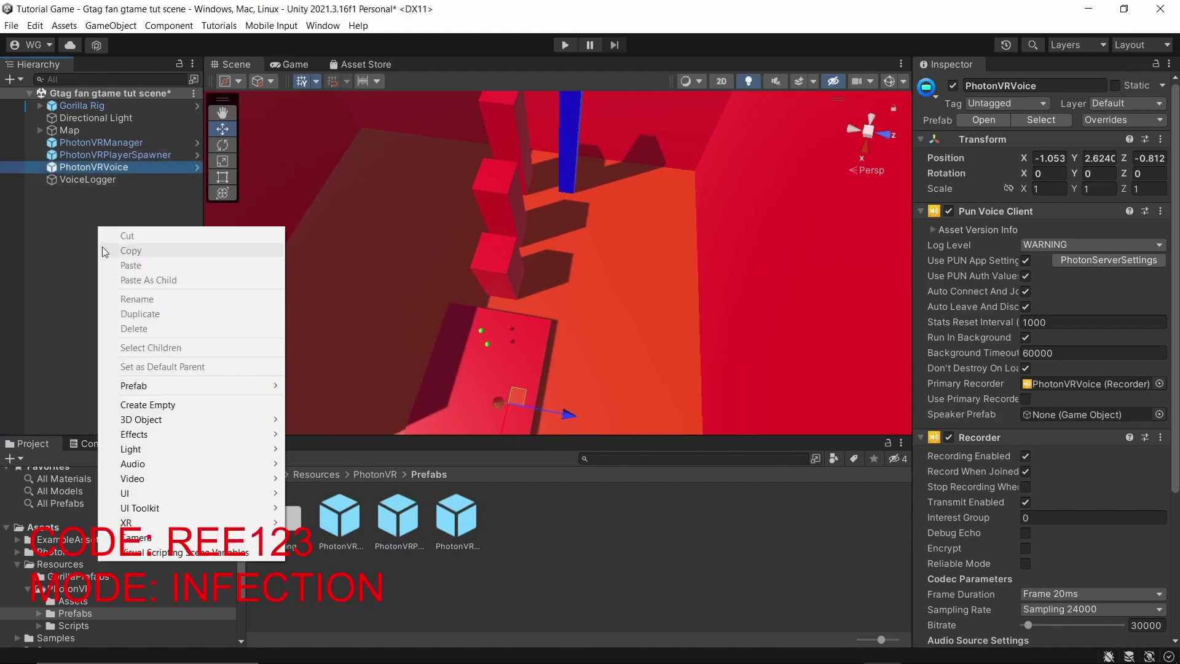
left_click(157, 405)
type("Networking")
key("Return")
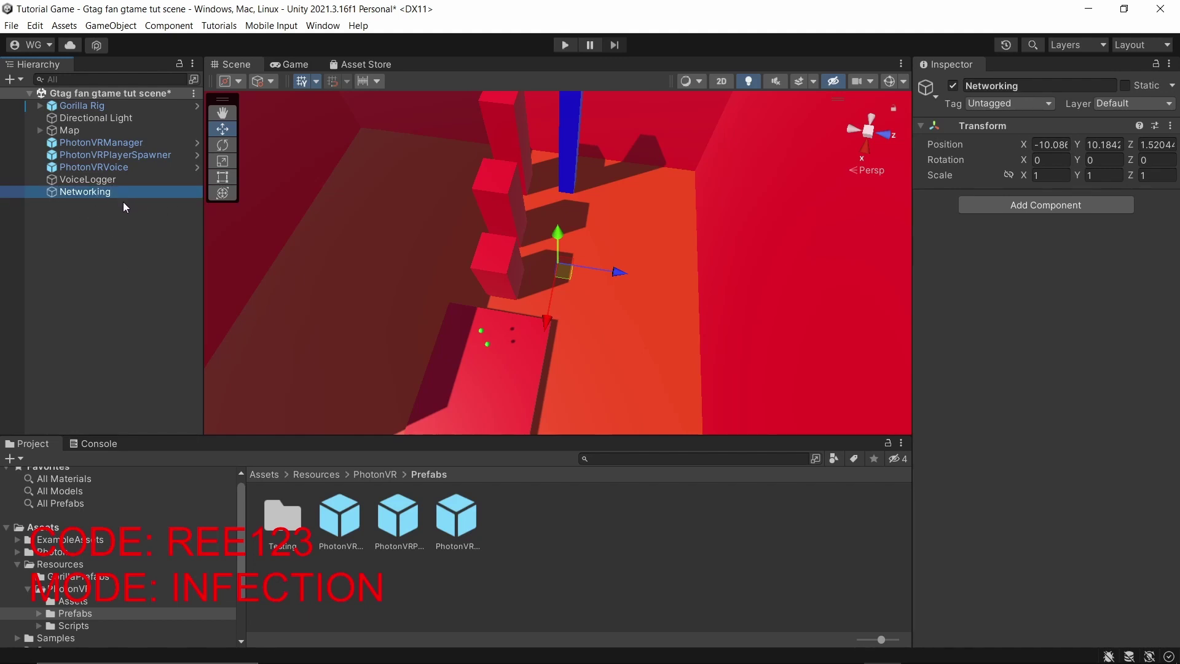
Step: Nest the PhotonVR objects under Networking and select PhotonVRManager
left_click_drag(102, 144, 96, 194)
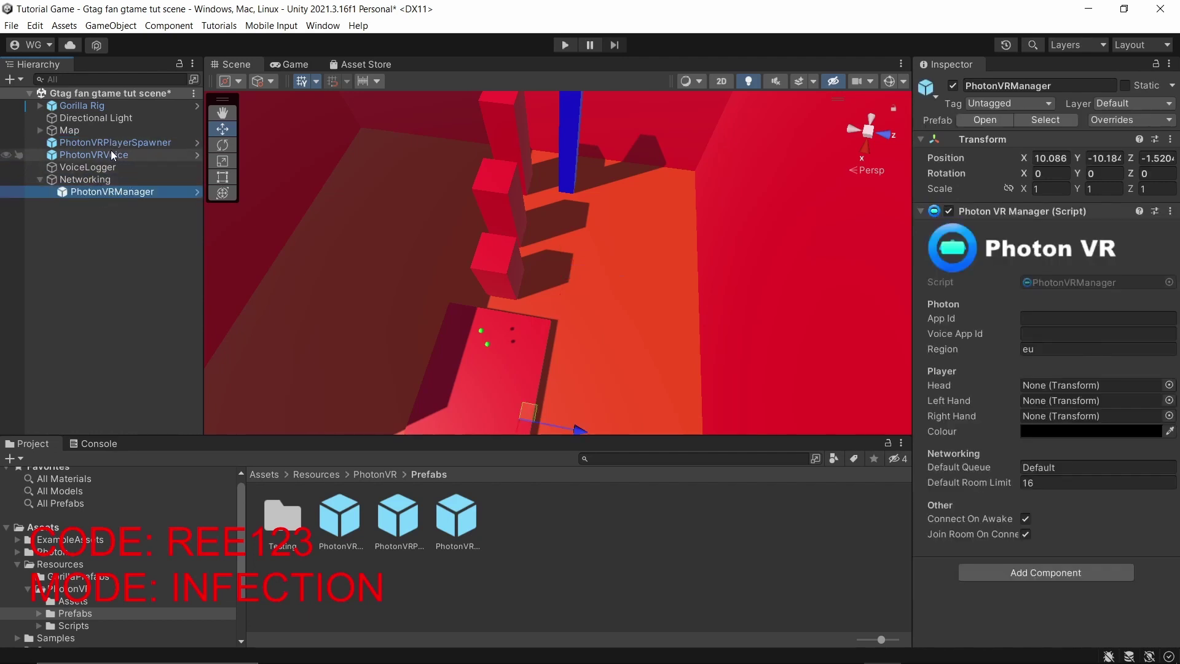
mouse_move(98, 140)
left_mouse_down()
mouse_move(107, 180)
mouse_move(87, 146)
mouse_move(98, 162)
left_mouse_up()
left_click(41, 155)
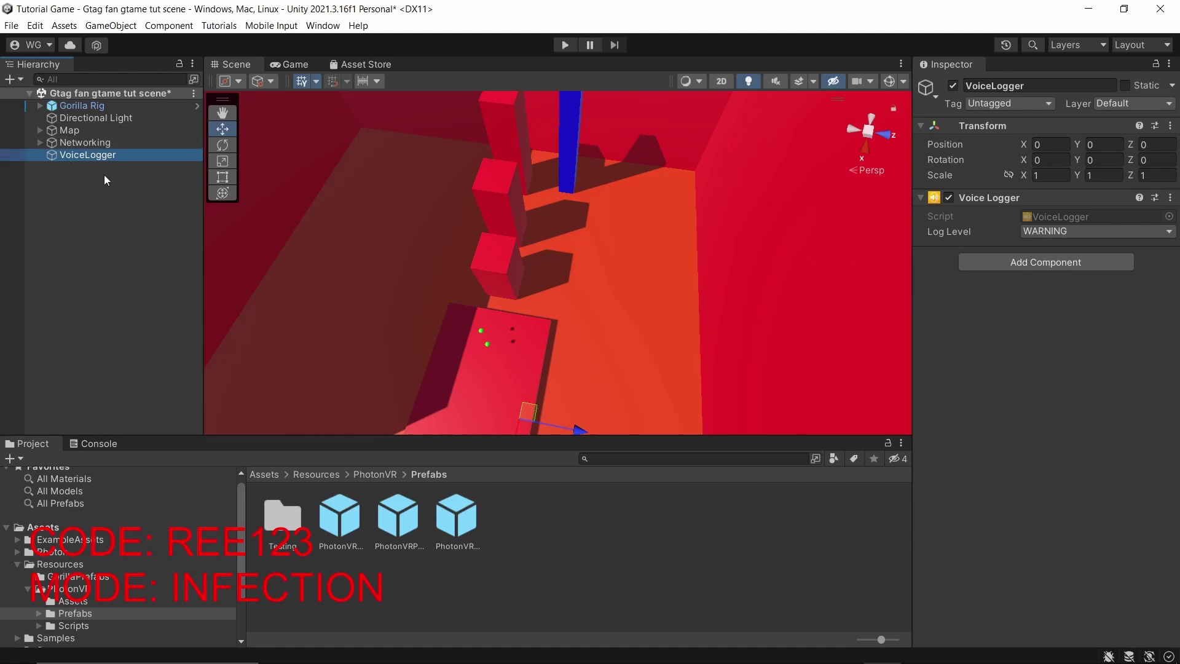
left_click(36, 143)
left_click(39, 143)
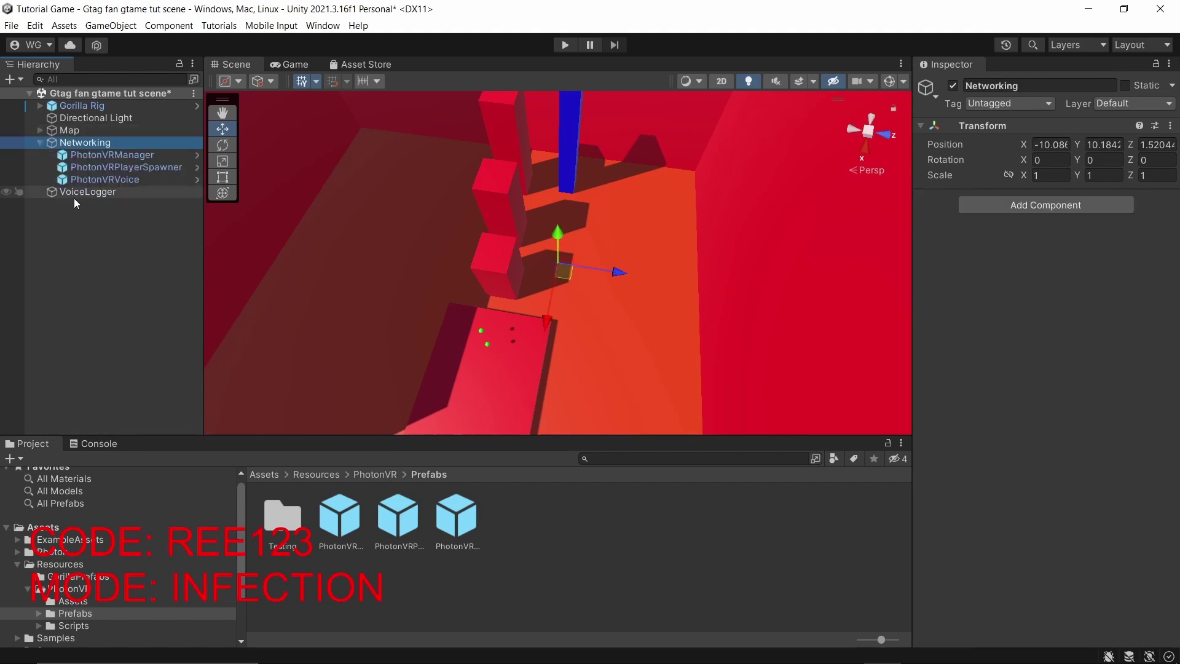
left_click(101, 156)
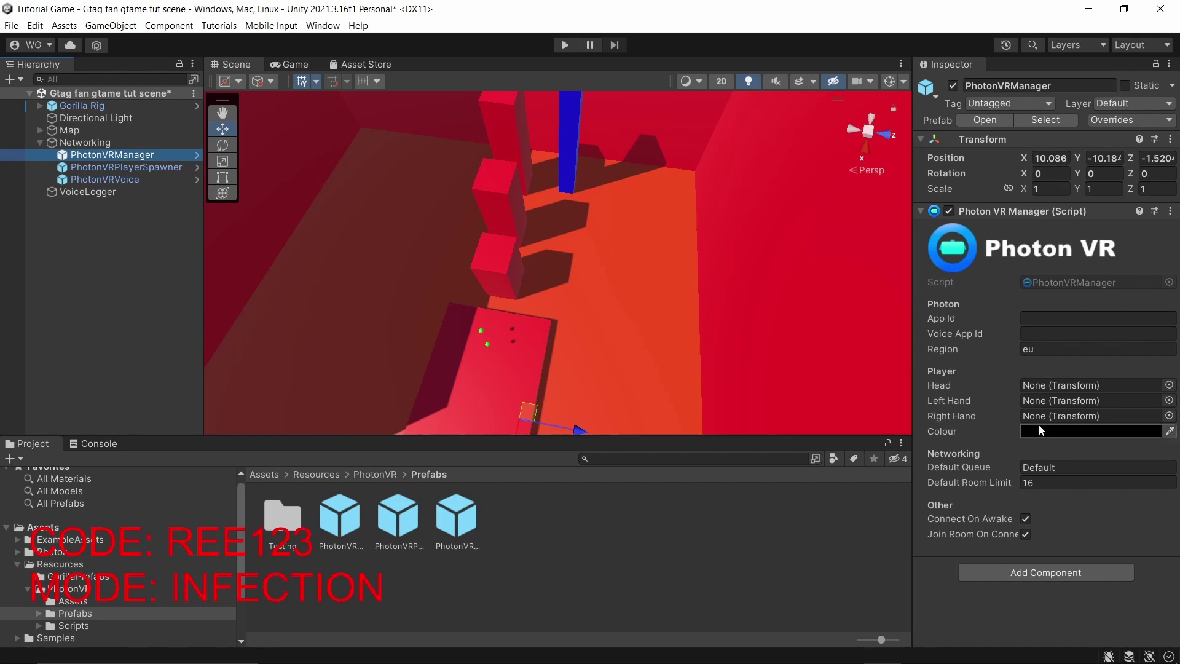
Step: Set PhotonVRManager's Region to us and begin filling in the App Id
left_click(1057, 350)
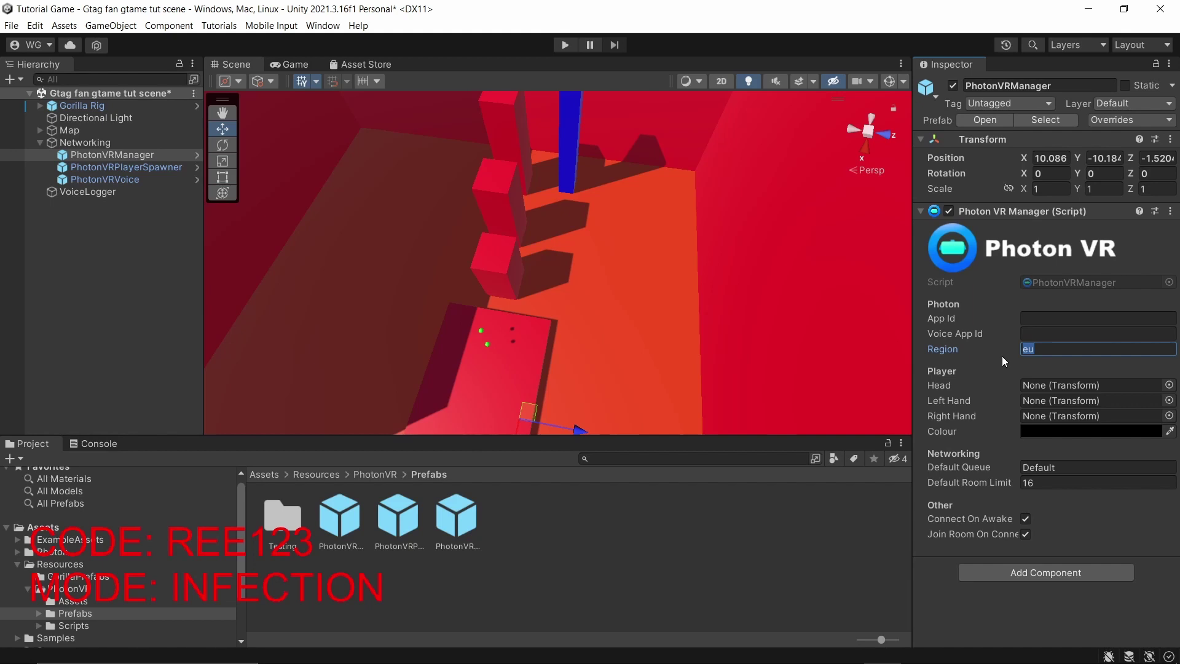
type("u")
left_click(1048, 318)
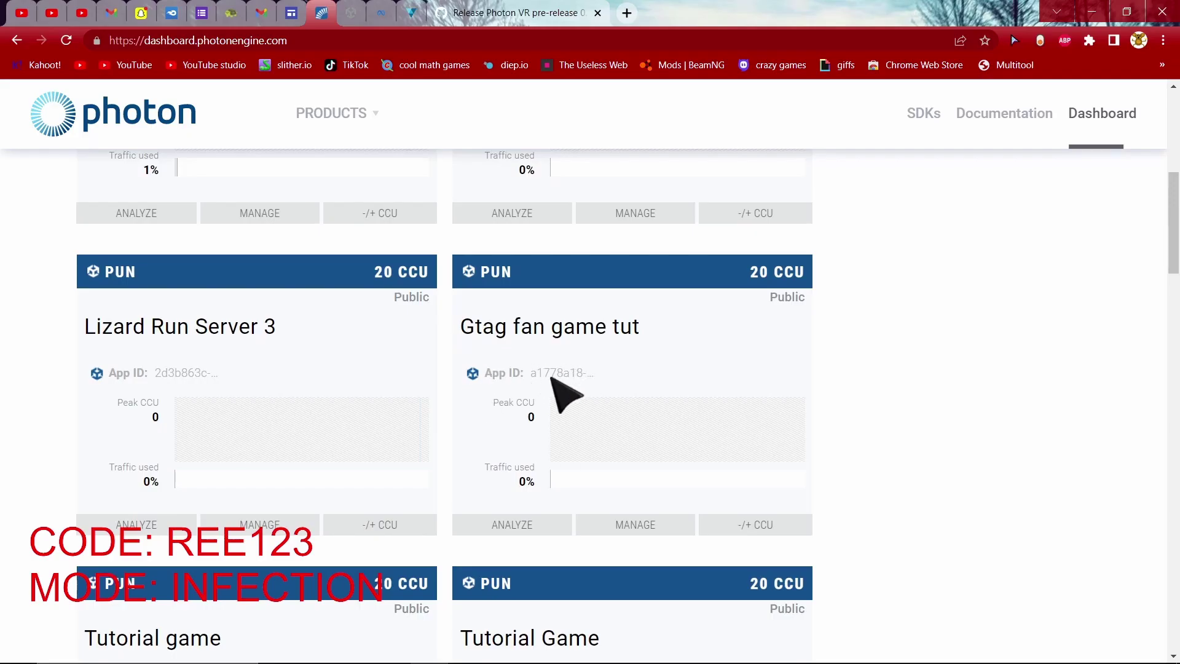
Step: Review the Gtag fan game tut PUN and Voice app cards, then return to Unity
double_click(495, 273)
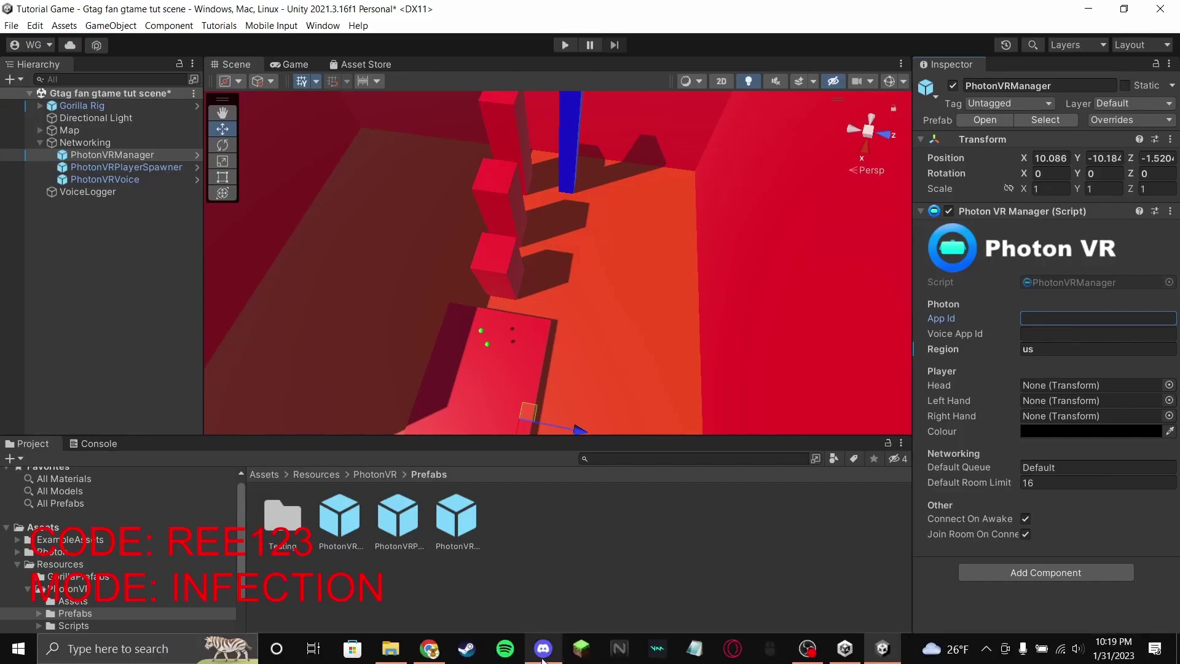
left_click(429, 648)
scroll(745, 501, "down", 3)
scroll(640, 453, "down", 3)
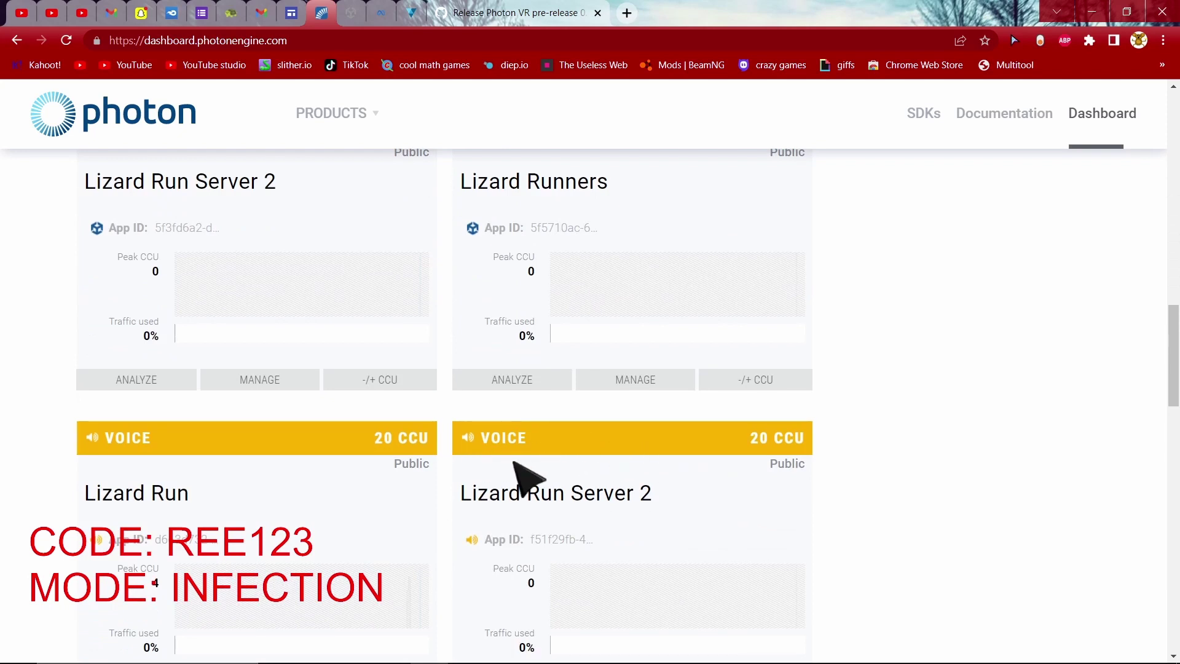
scroll(516, 465, "down", 3)
scroll(580, 448, "down", 2)
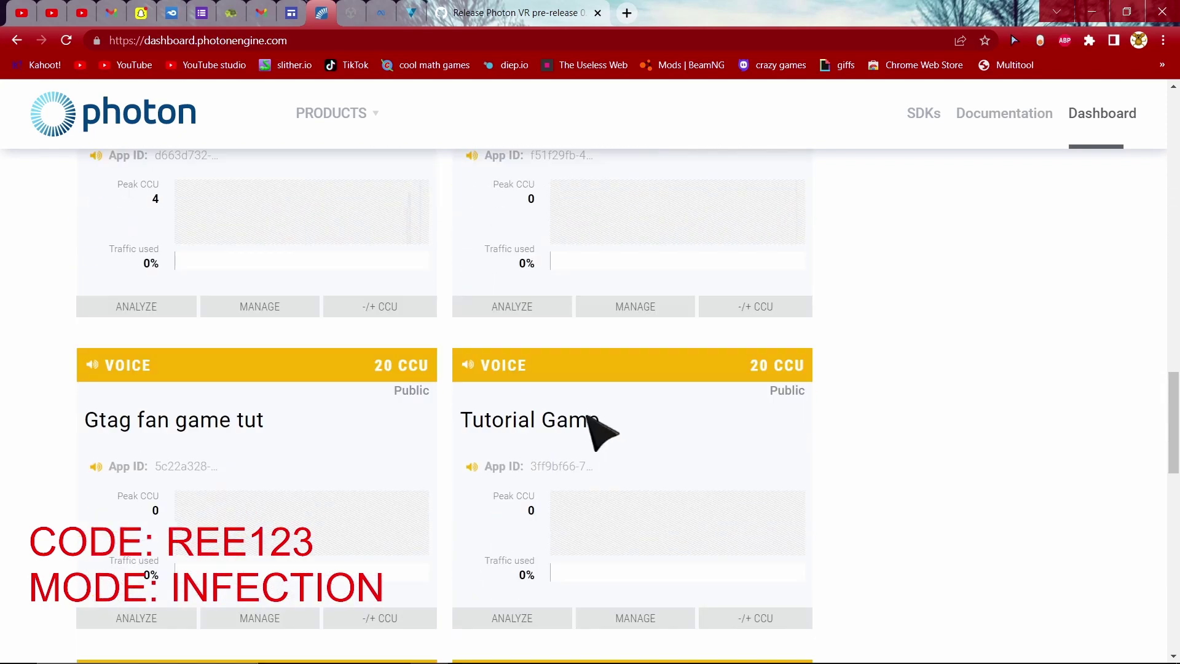
scroll(369, 416, "down", 2)
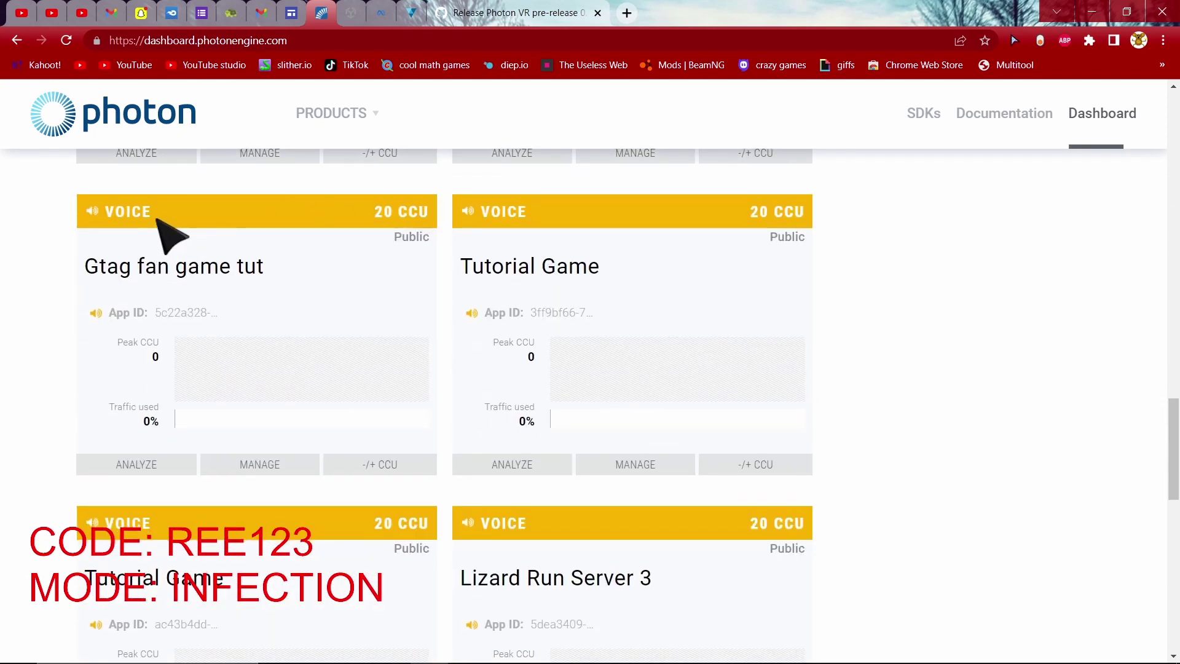
left_click_drag(151, 210, 105, 212)
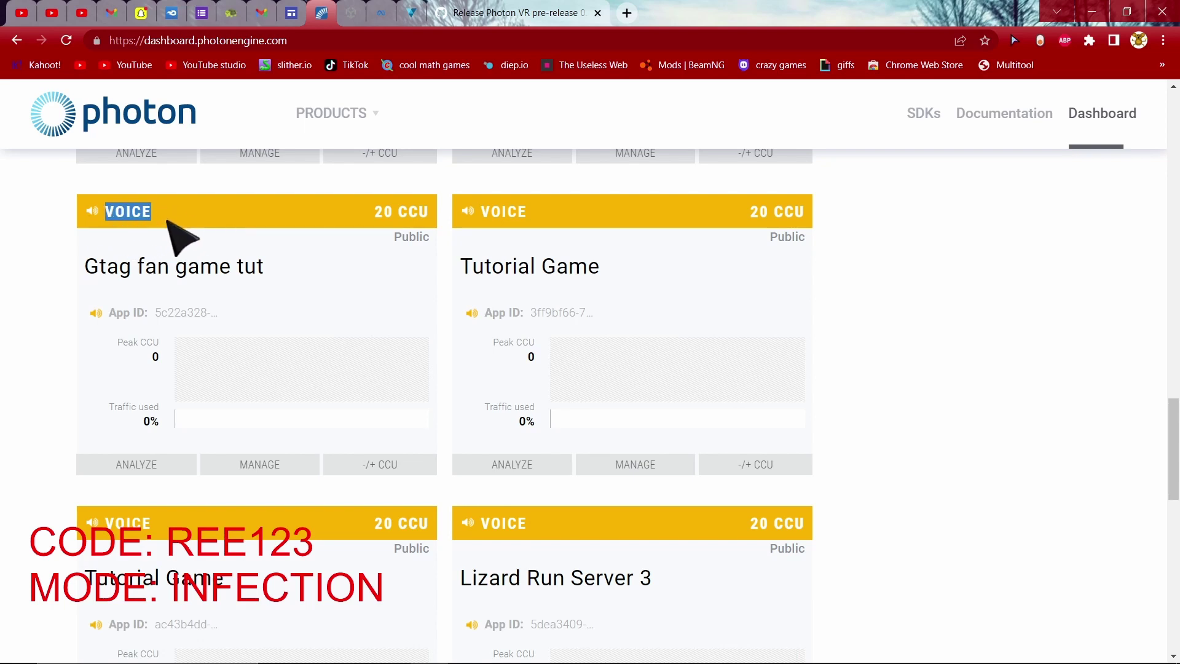
left_click(142, 230)
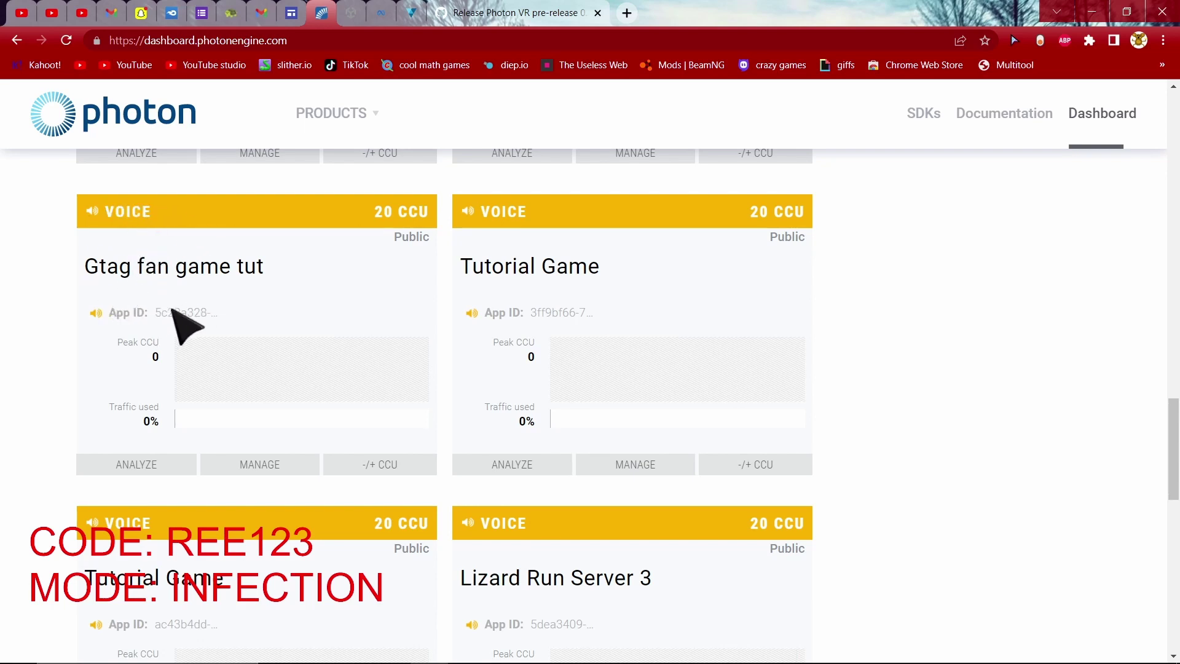
left_click(877, 650)
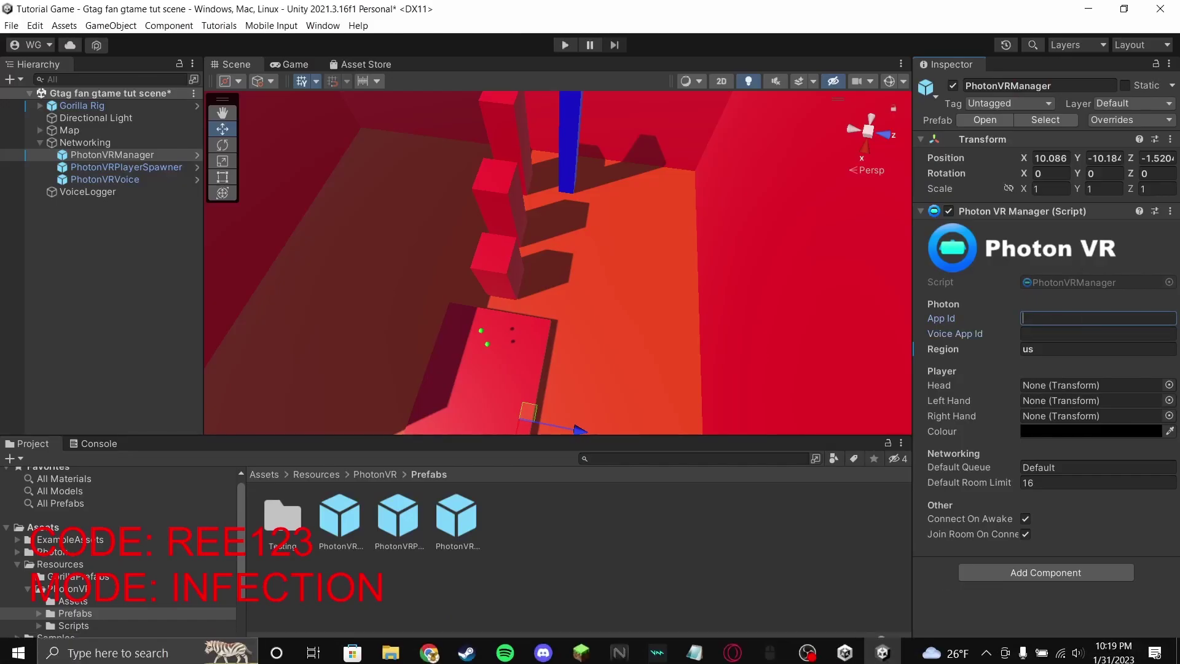
Step: Paste the App Id, Voice App Id and region, and expand Gorilla Rig's GorillaPlayer
key("ctrl+v")
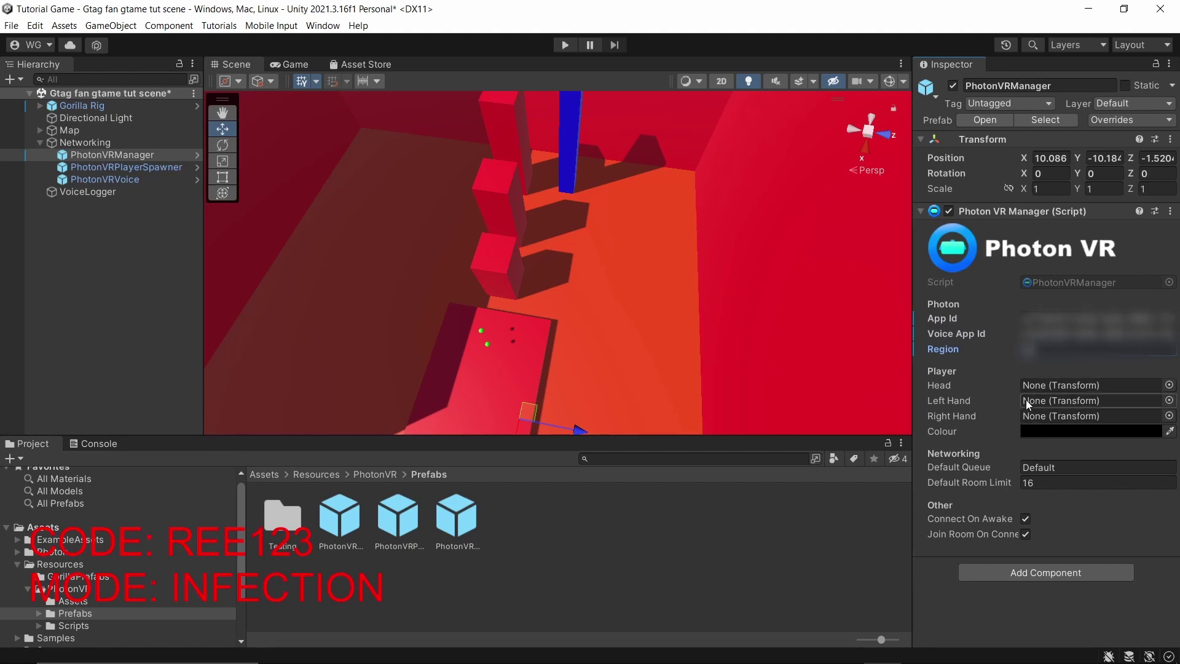
left_click(40, 106)
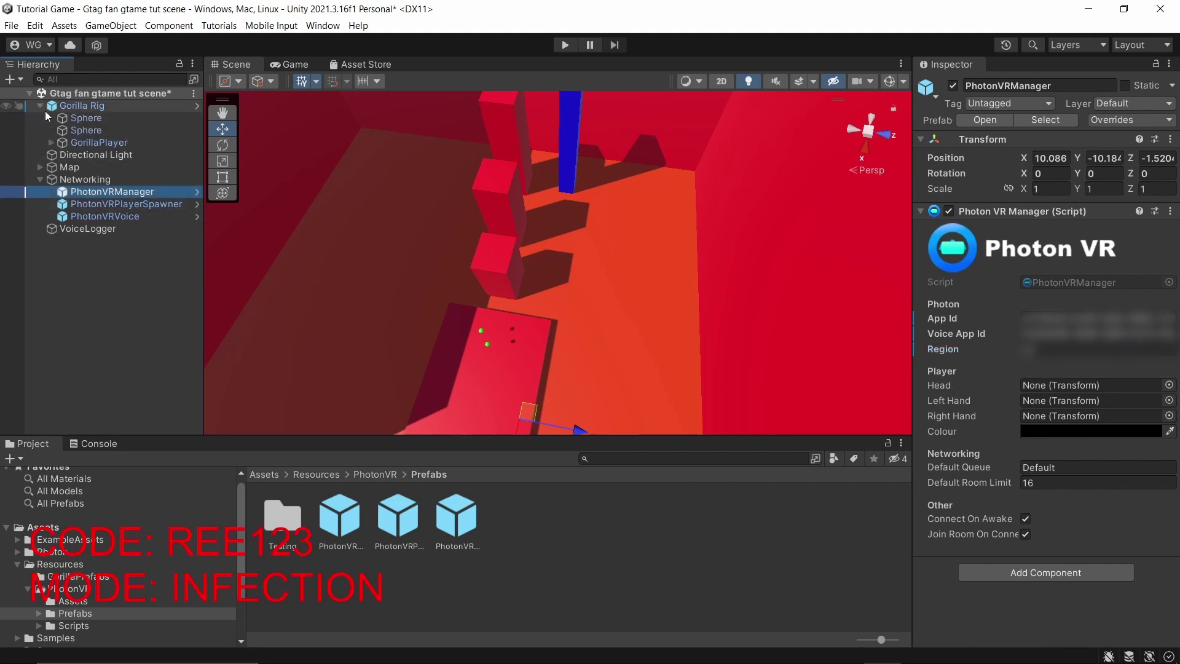
left_click(45, 145)
left_click(45, 145)
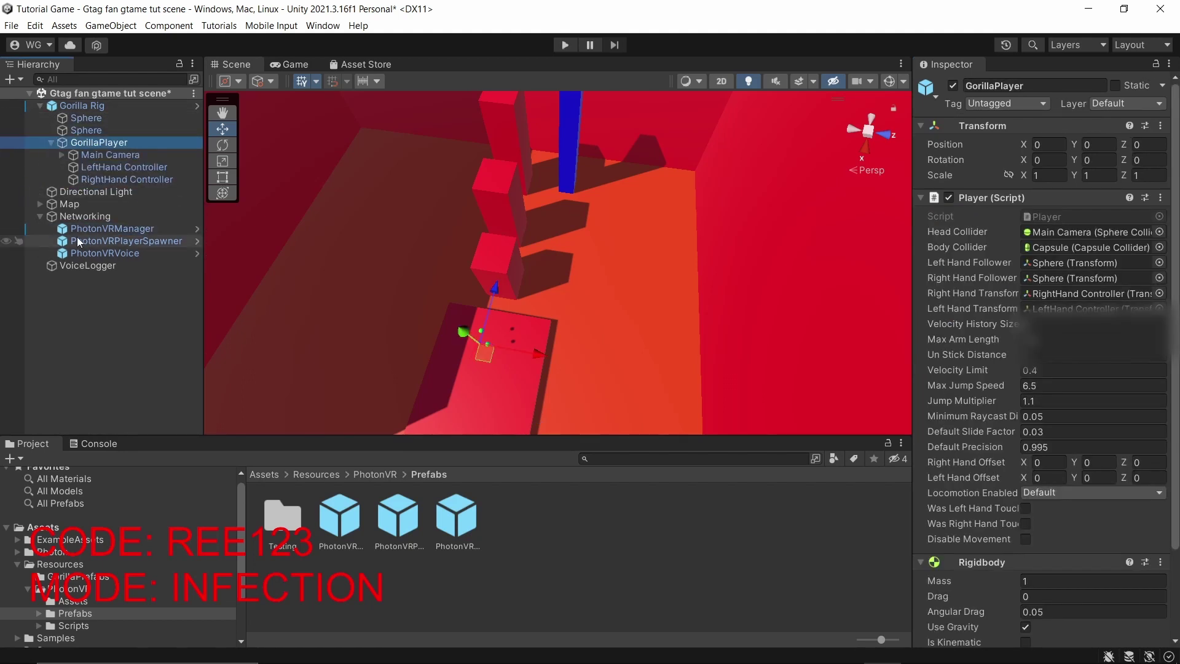
left_click(123, 230)
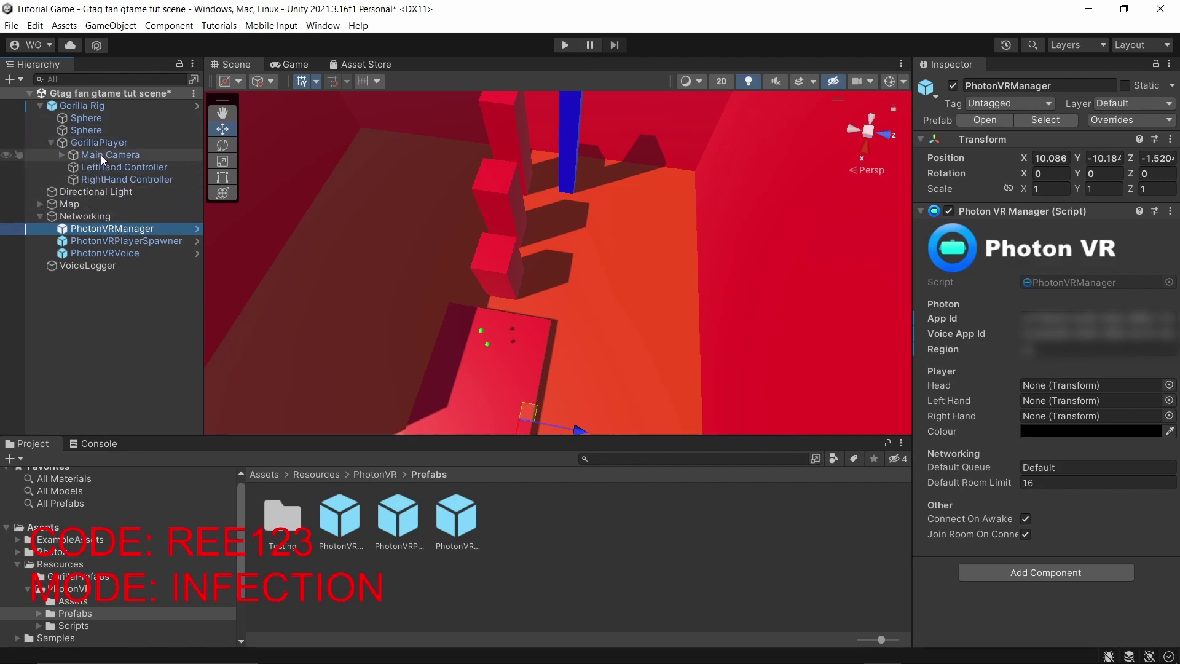
Step: Assign Main Camera and the Left/RightHand Controllers as head and hands; set room limit 20
left_click_drag(97, 153, 870, 272)
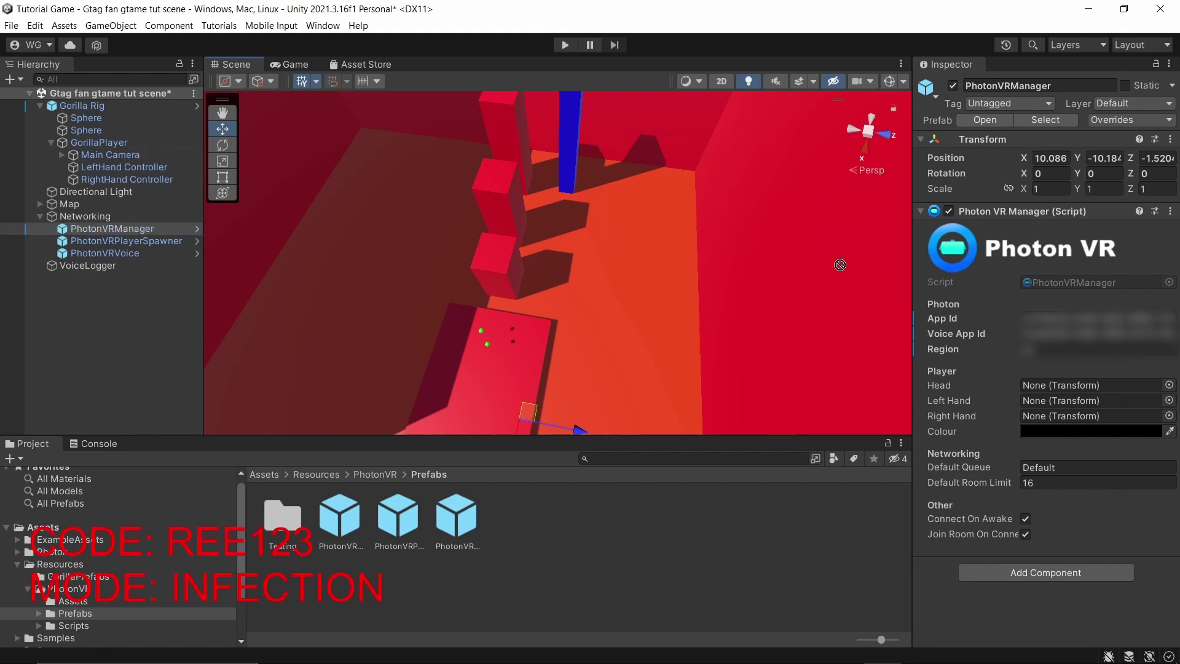
left_click_drag(870, 273, 1088, 384)
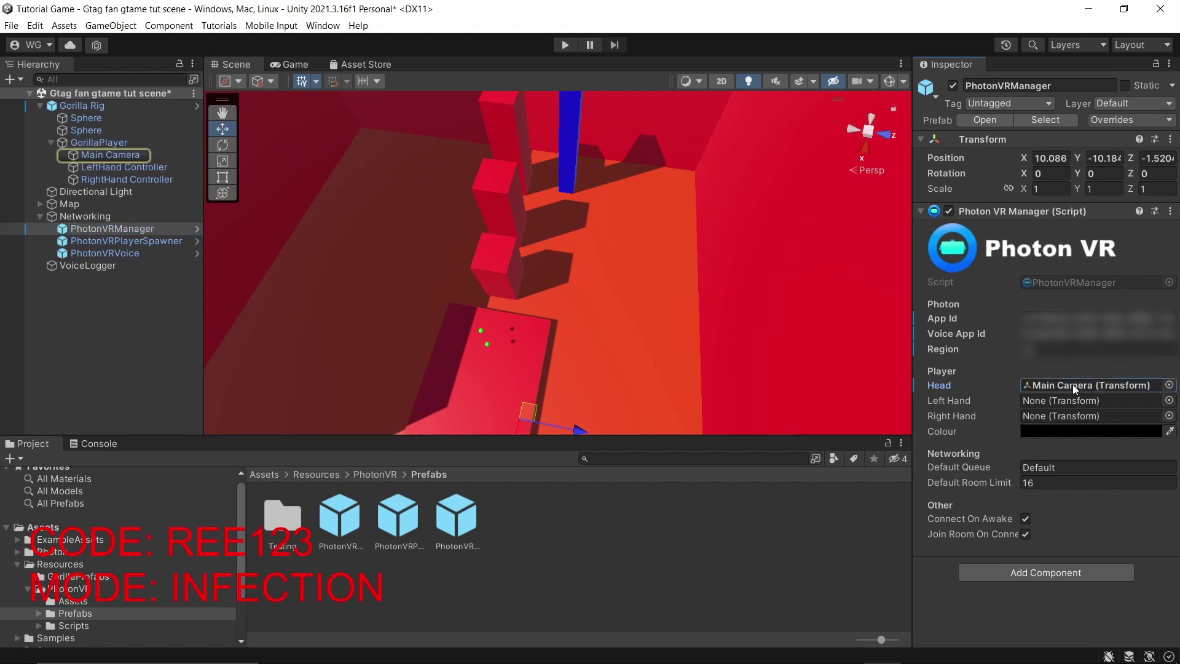
mouse_move(115, 167)
left_mouse_down()
mouse_move(581, 267)
mouse_move(1069, 403)
left_mouse_up()
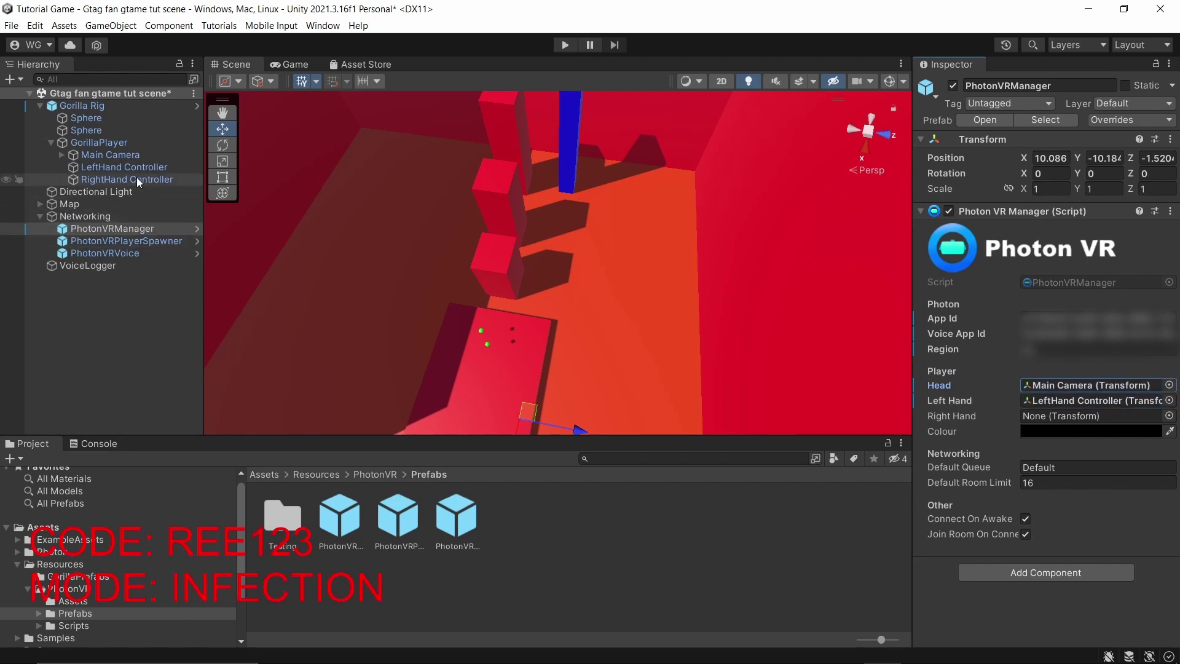
left_click_drag(115, 180, 1041, 414)
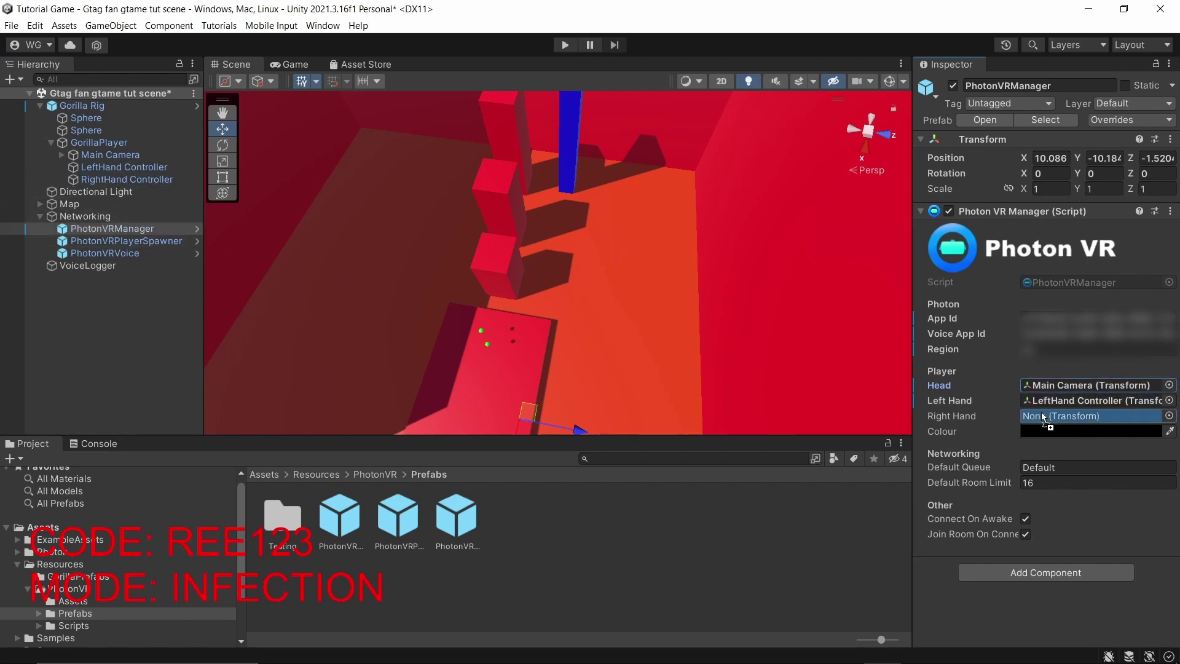
left_click(988, 485)
type("20")
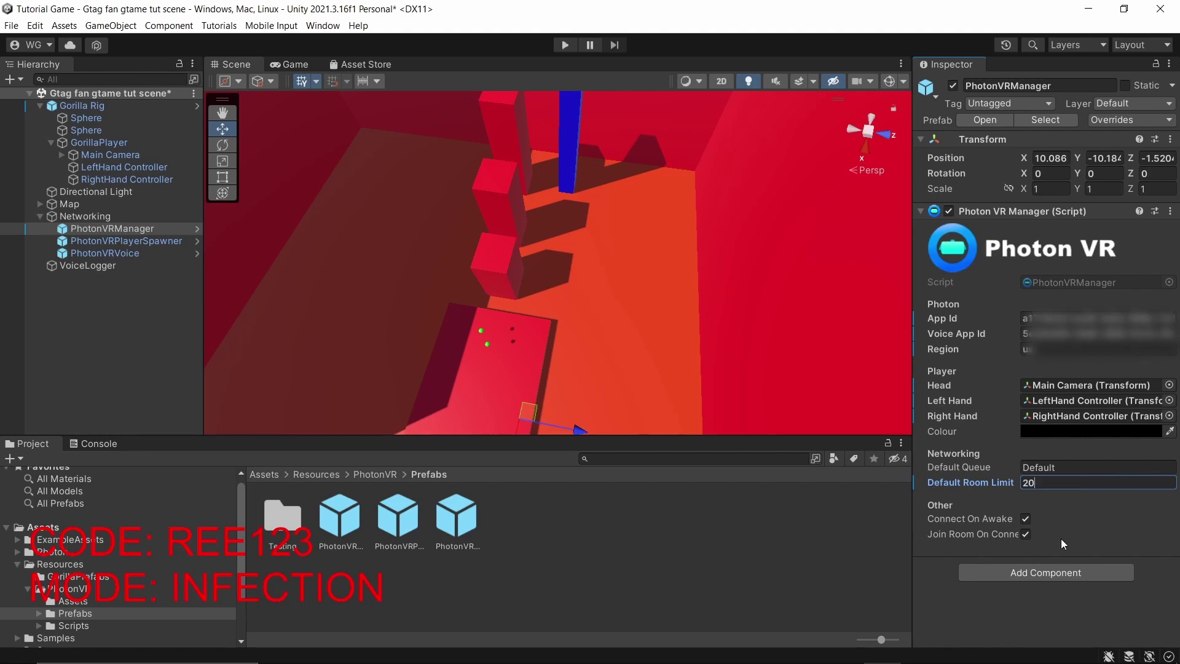
Step: Open the PhotonVR Player prefab and import the TextMesh Pro essential resources
left_click(78, 576)
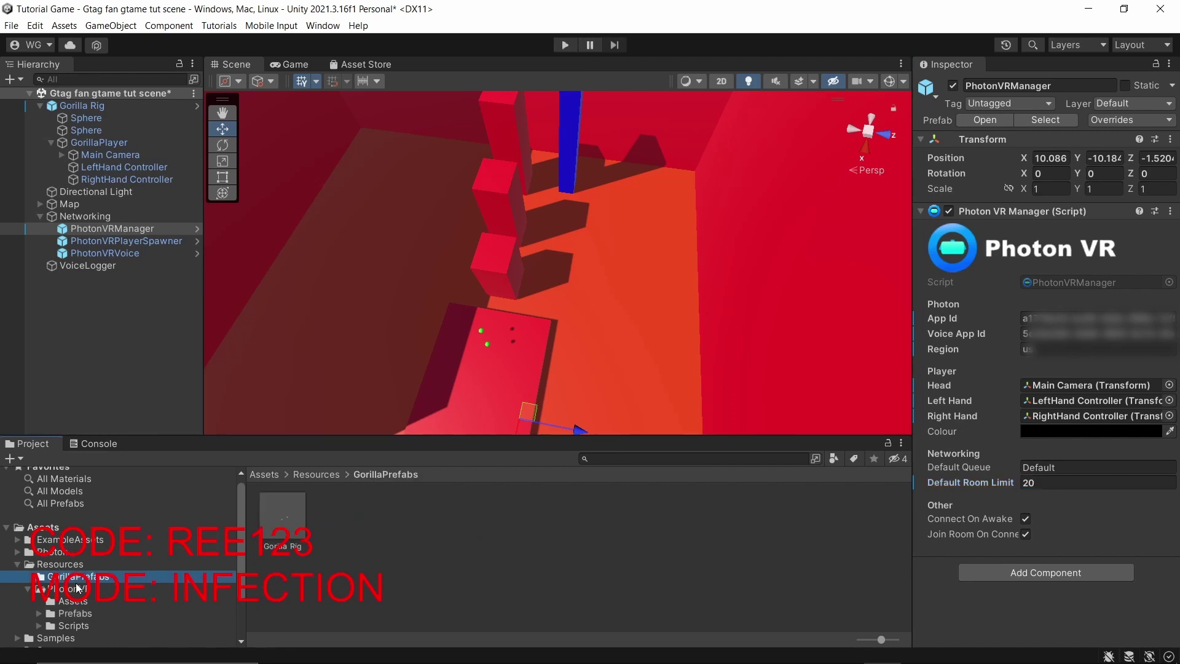
left_click(81, 590)
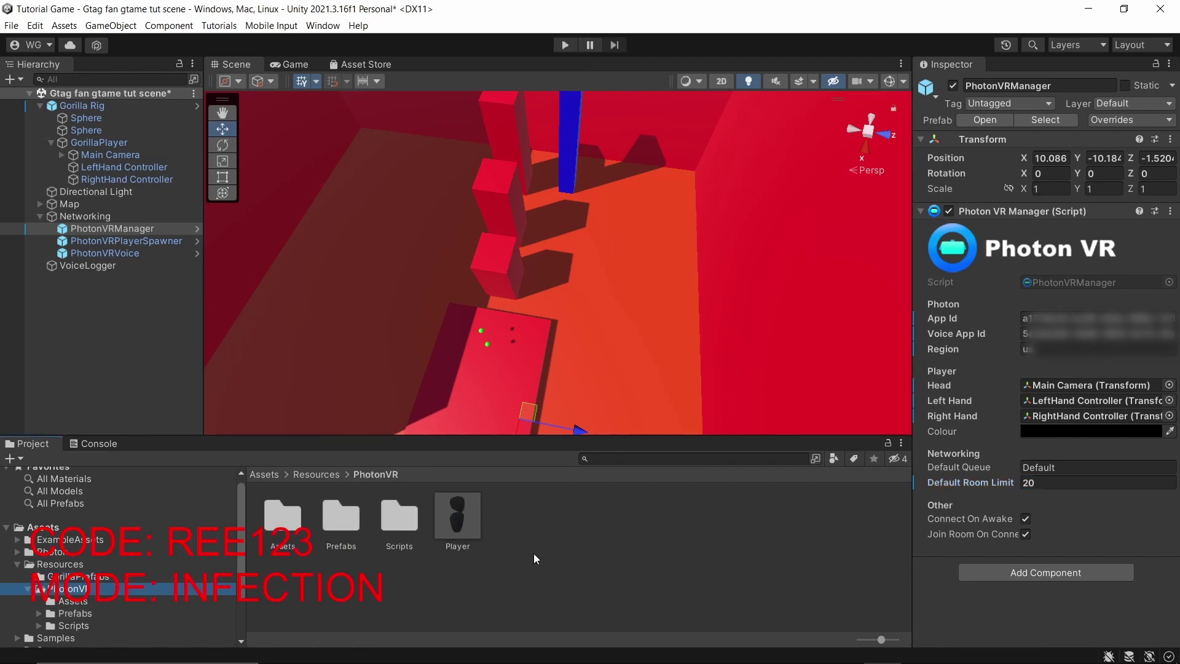
double_click(460, 528)
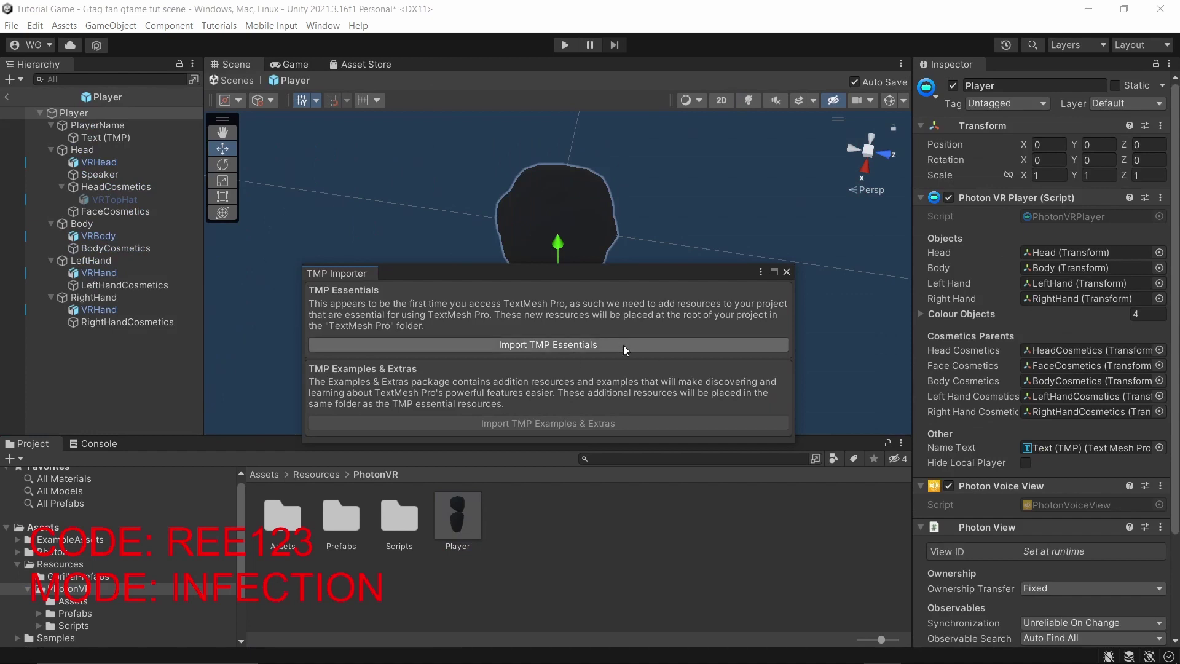
left_click(510, 343)
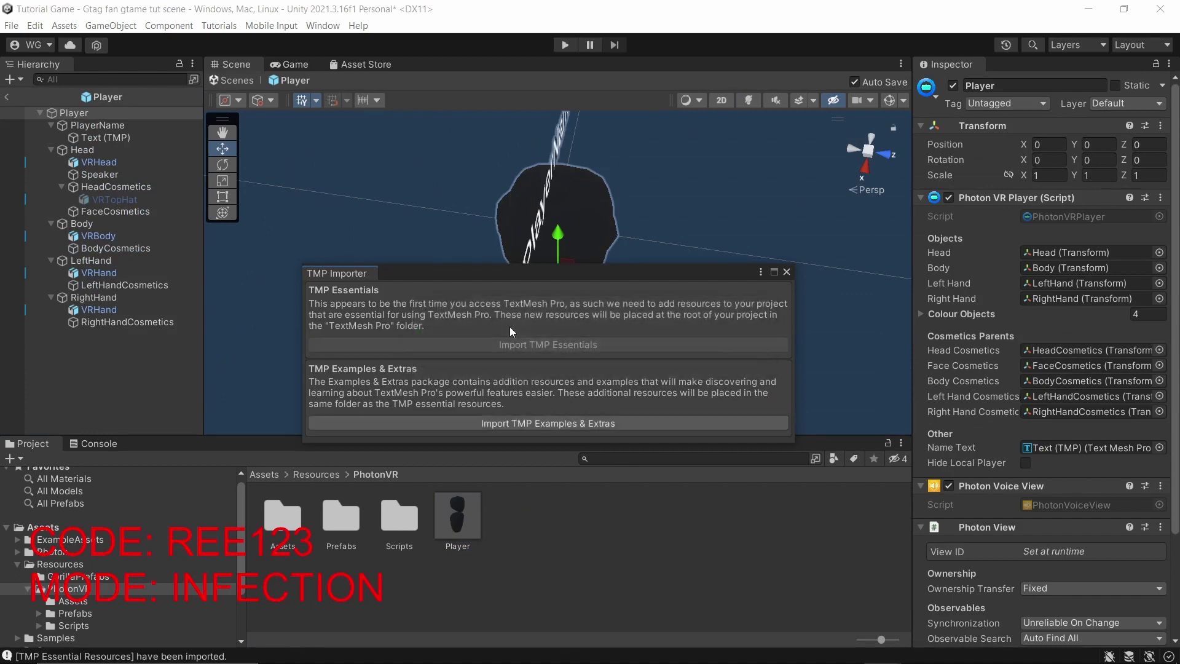
left_click(785, 273)
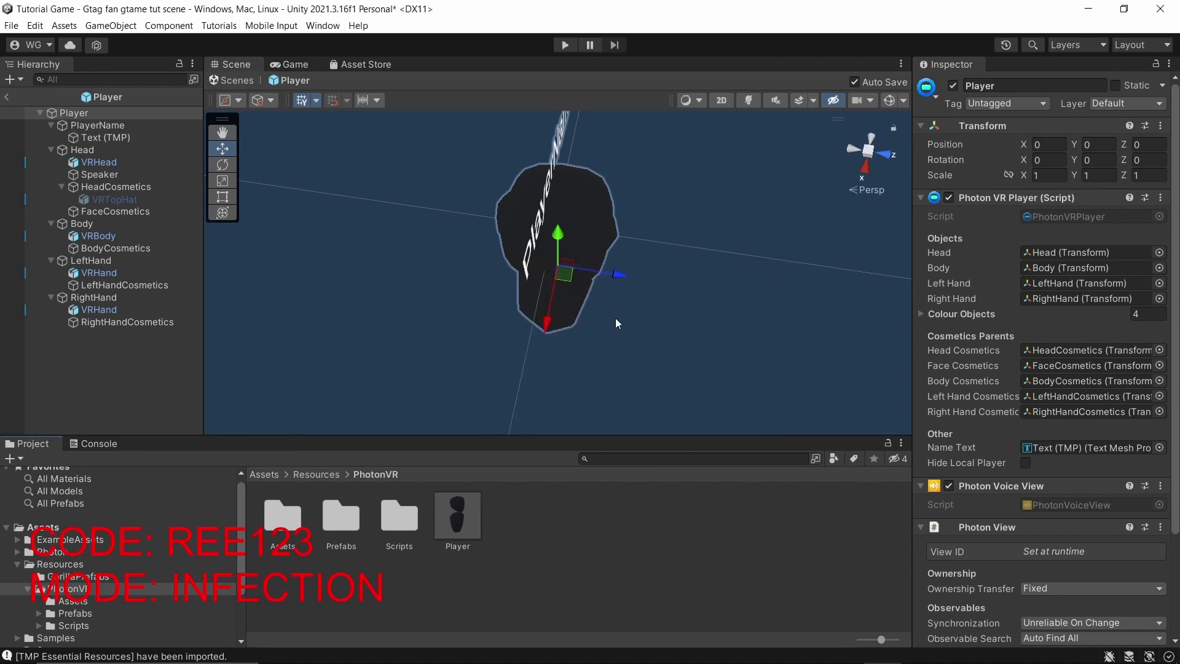
Step: Orbit and frame the Player model, then return to the main scene
mouse_move(617, 323)
right_mouse_down()
mouse_move(565, 276)
mouse_move(245, 108)
right_mouse_up()
key("f")
scroll(517, 246, "down", 3)
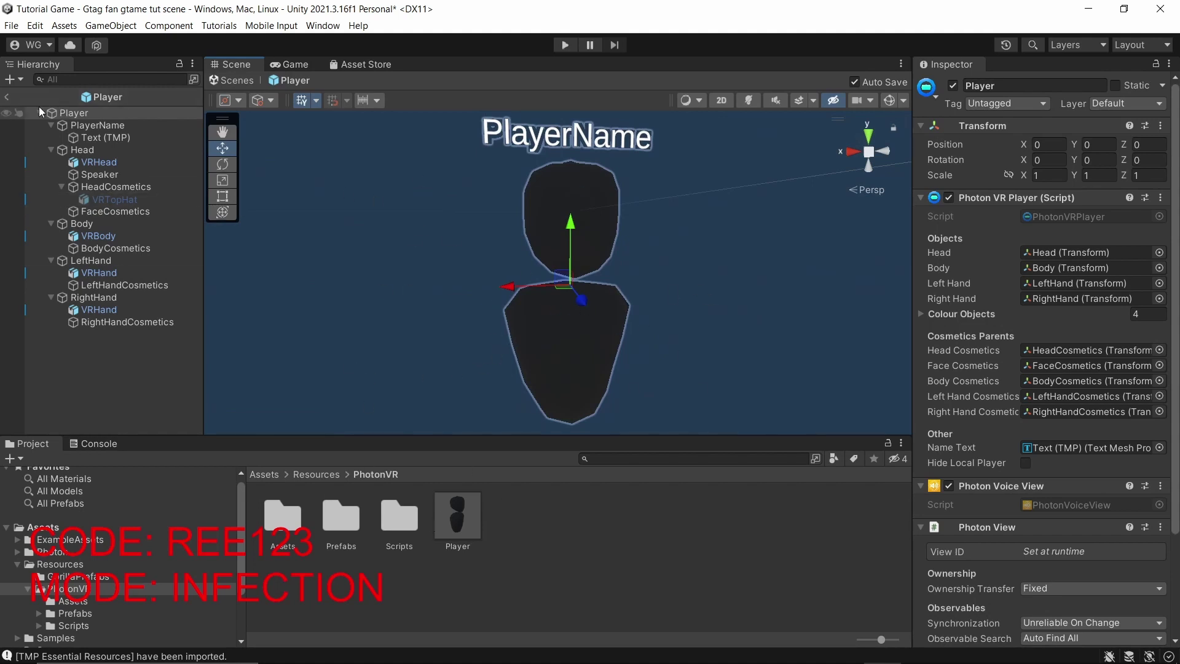
left_click(7, 101)
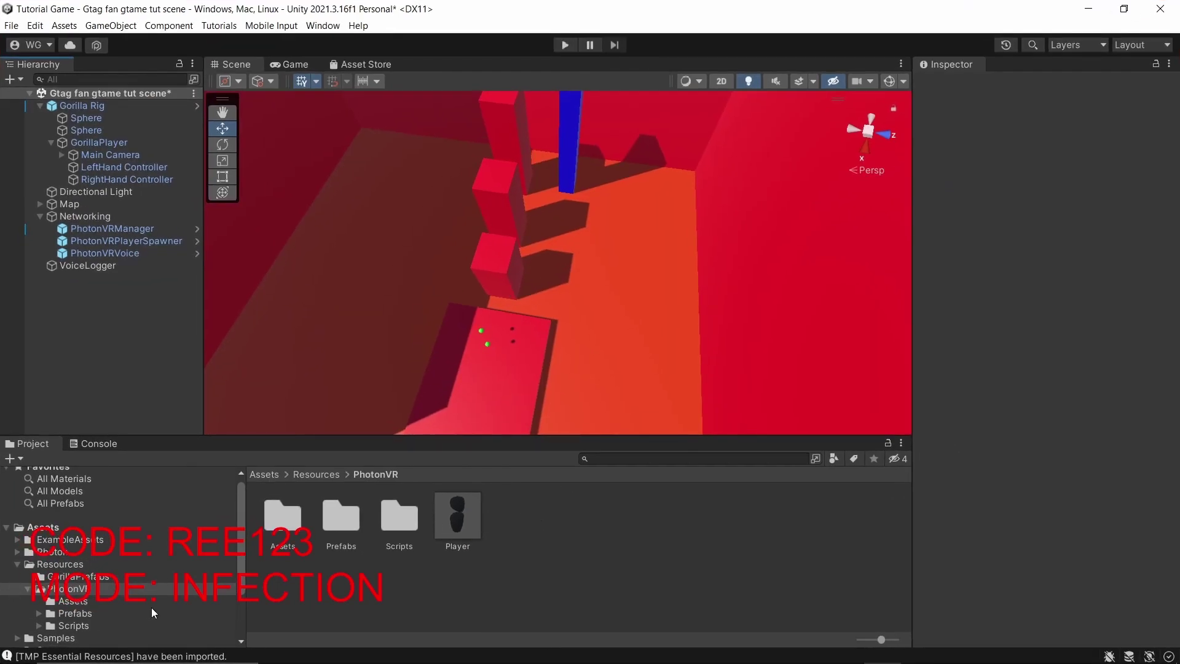
Step: Navigate the Project panel back to the top-level Assets folder and collapse the Networking group
left_click(16, 565)
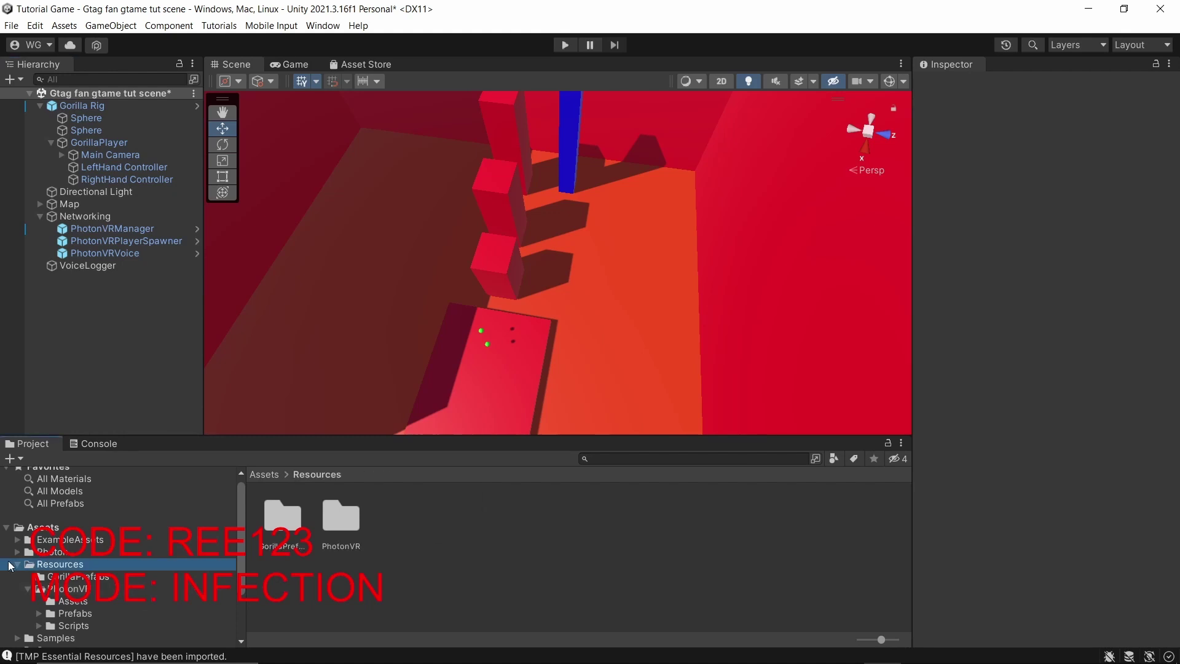
left_click(17, 564)
left_click(61, 552)
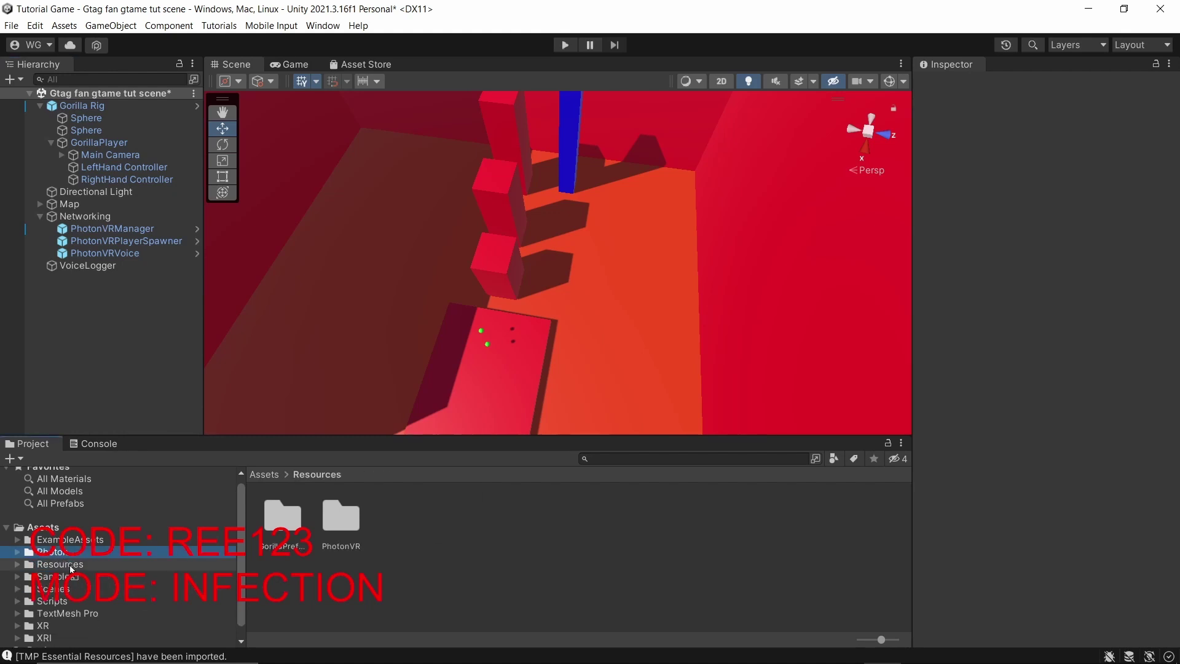
left_click(69, 566)
left_click(468, 533)
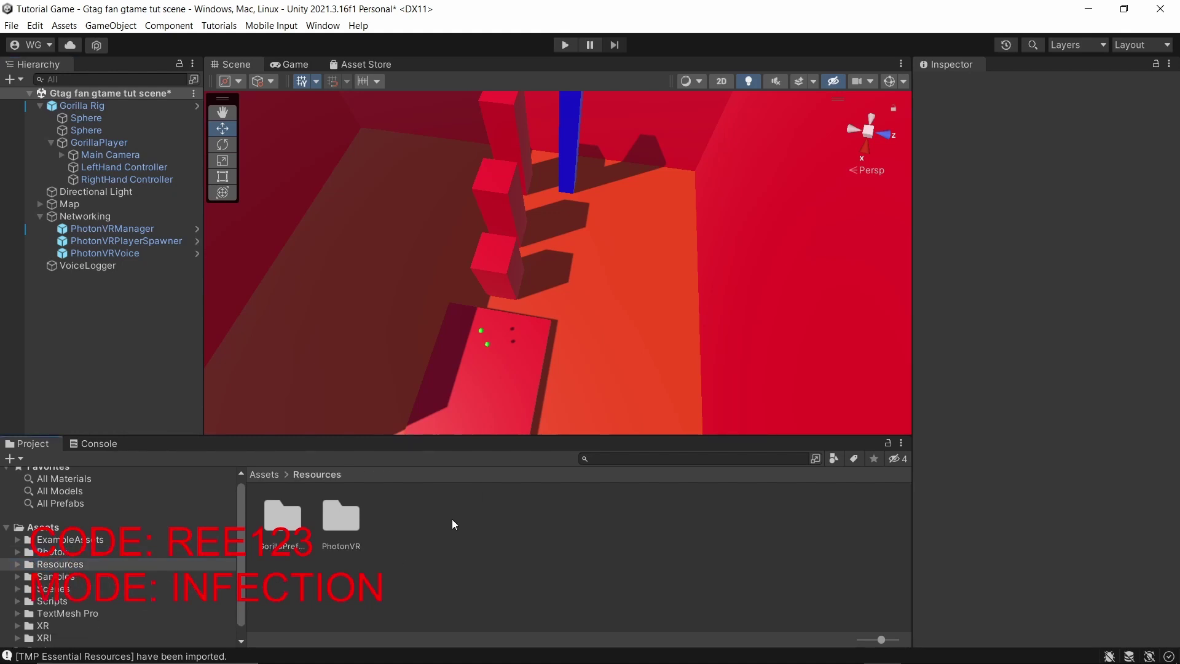
left_click(144, 526)
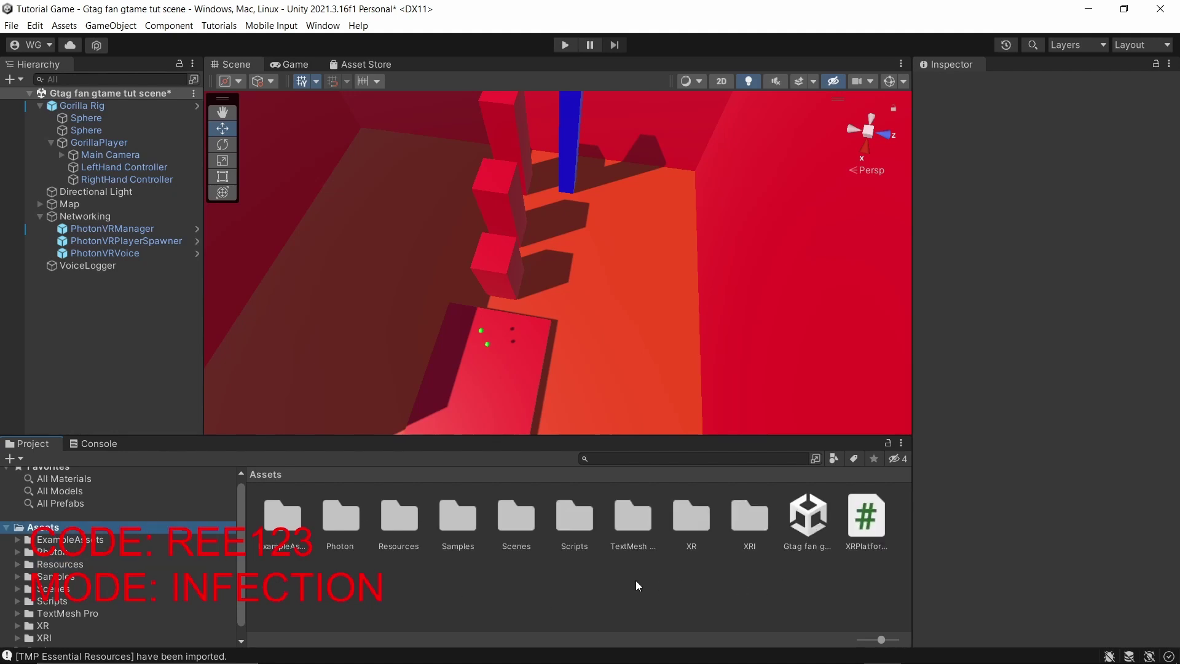
mouse_move(807, 648)
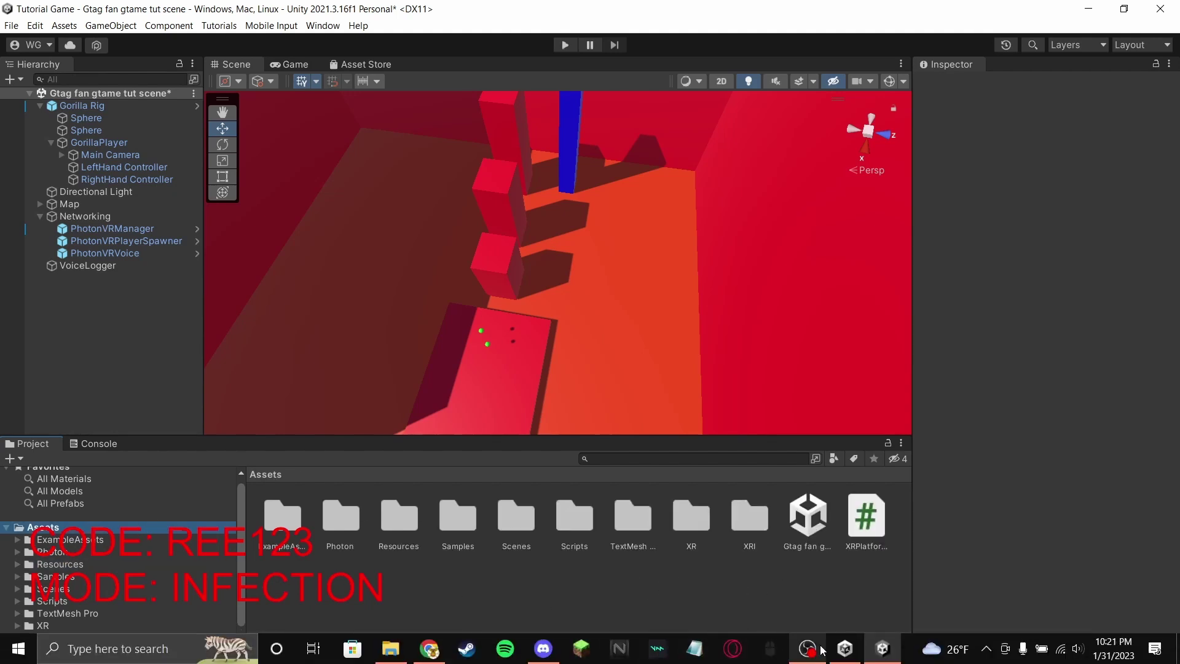
left_click(35, 217)
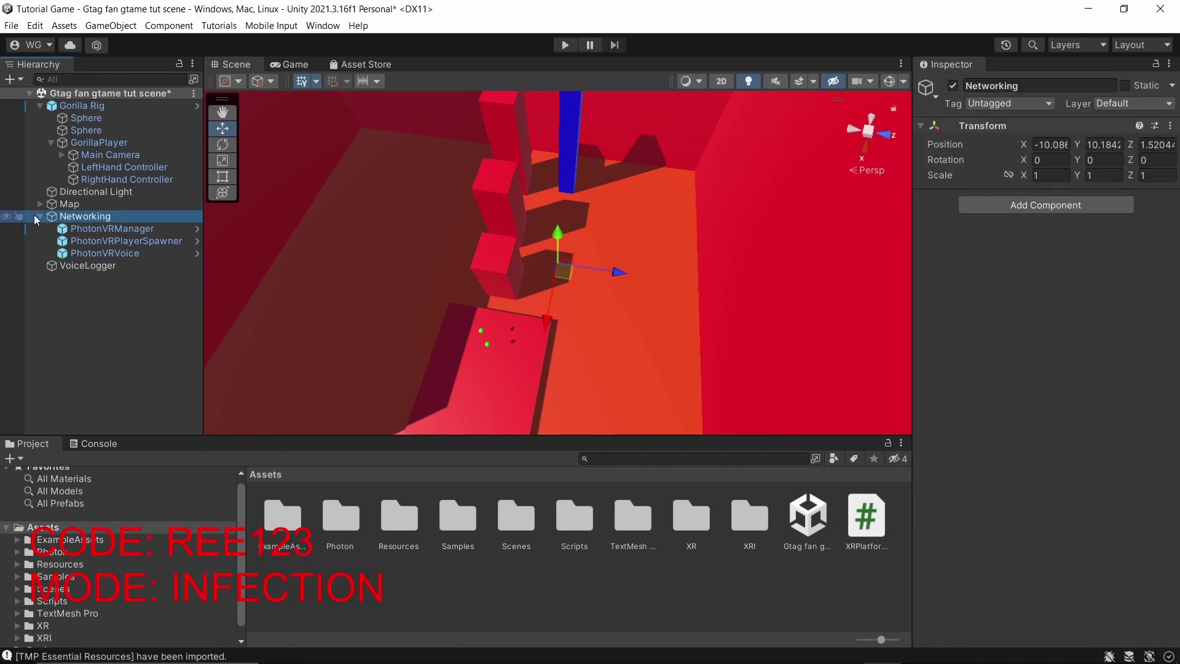
left_click(37, 217)
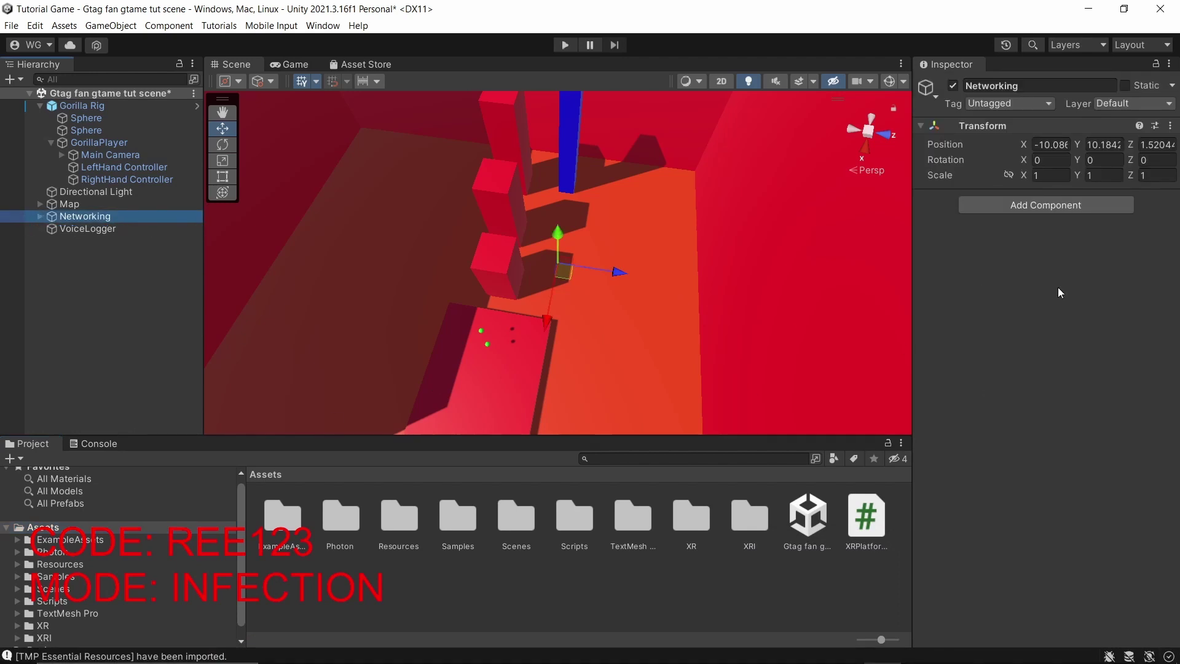